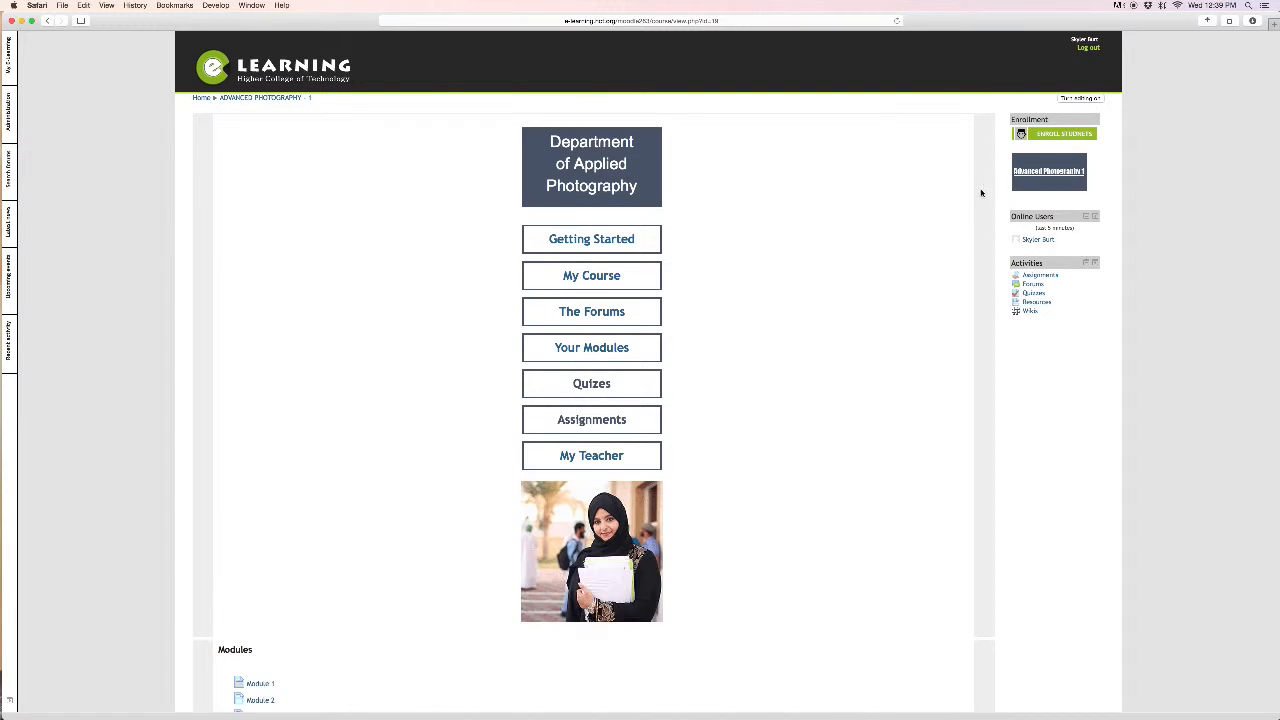
# - Look over the Advanced Photography course page, from the navigation buttons down to the module list and resources
pyautogui.scroll(-1, 987, 205)
pyautogui.scroll(1, 987, 205)
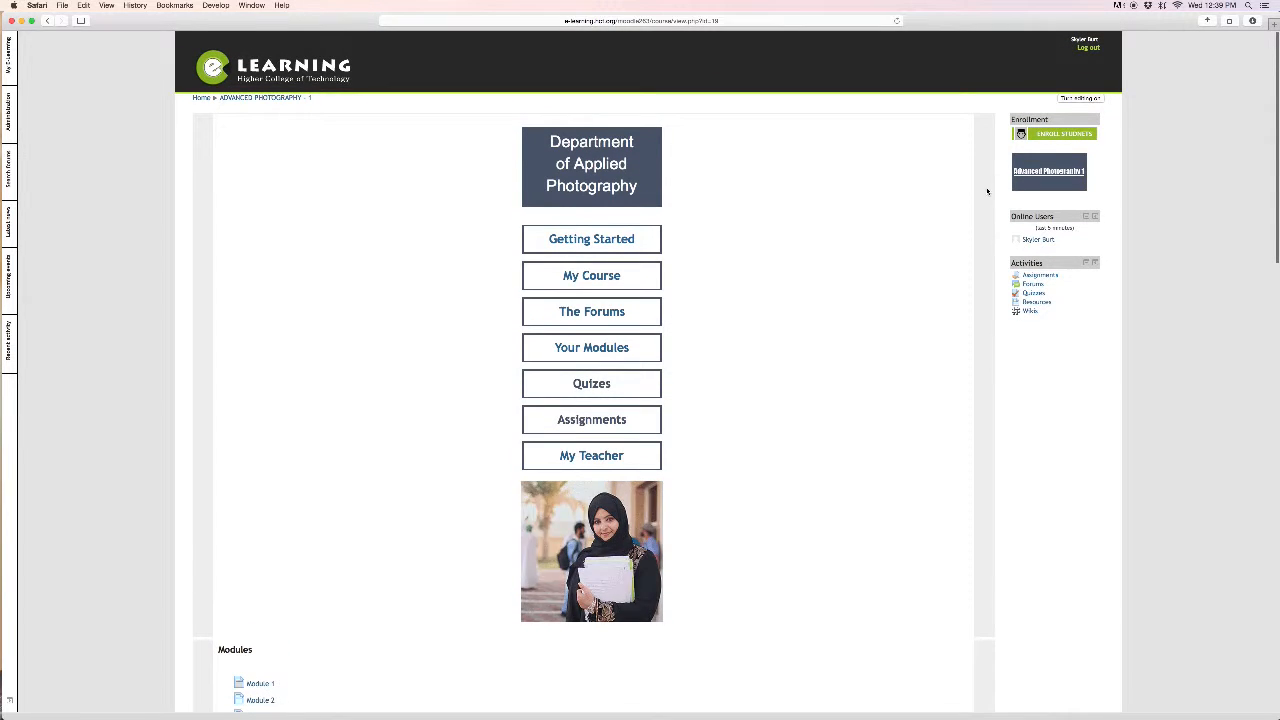
pyautogui.scroll(-5, 987, 190)
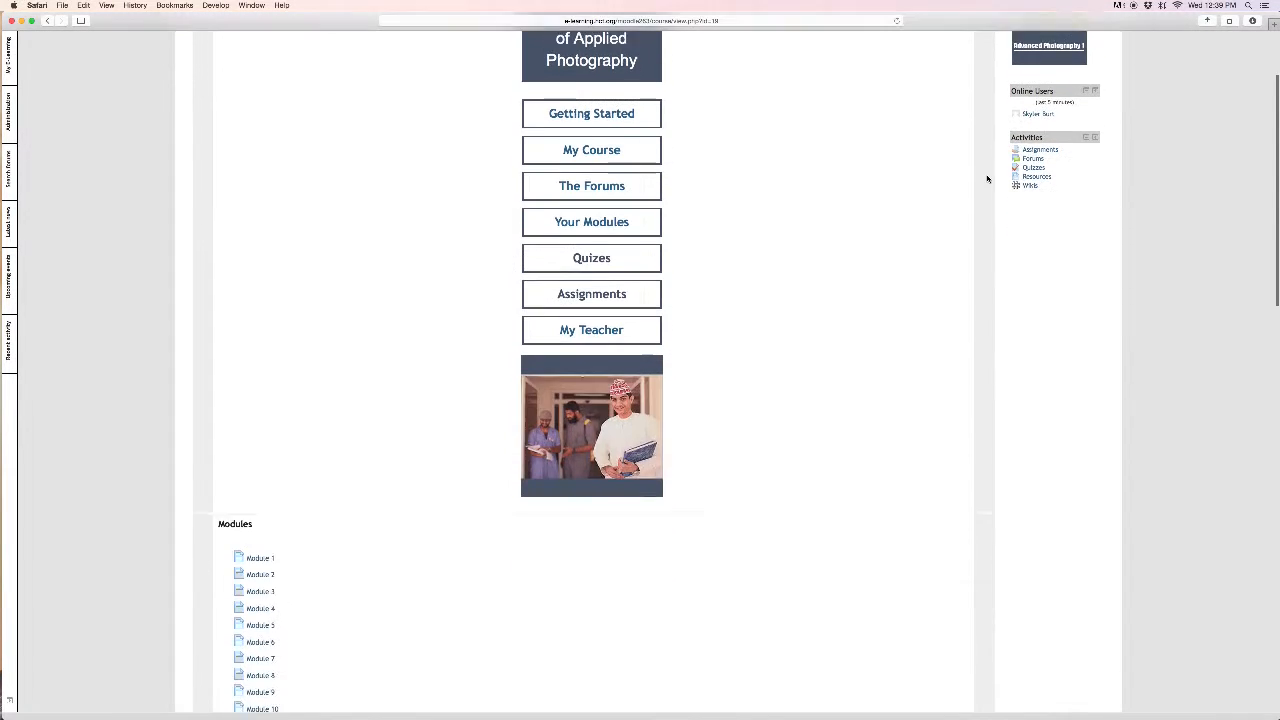
pyautogui.scroll(-3, 987, 179)
pyautogui.scroll(6, 987, 179)
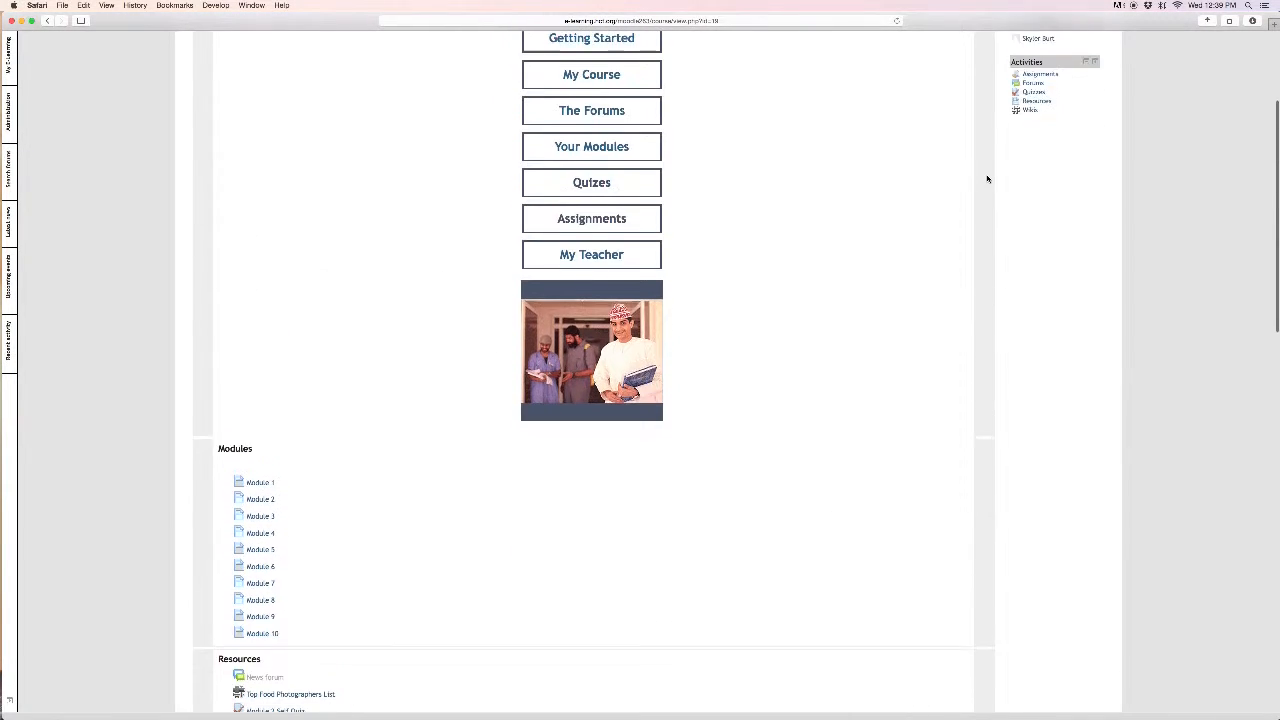
pyautogui.scroll(-1, 987, 179)
pyautogui.scroll(4, 987, 179)
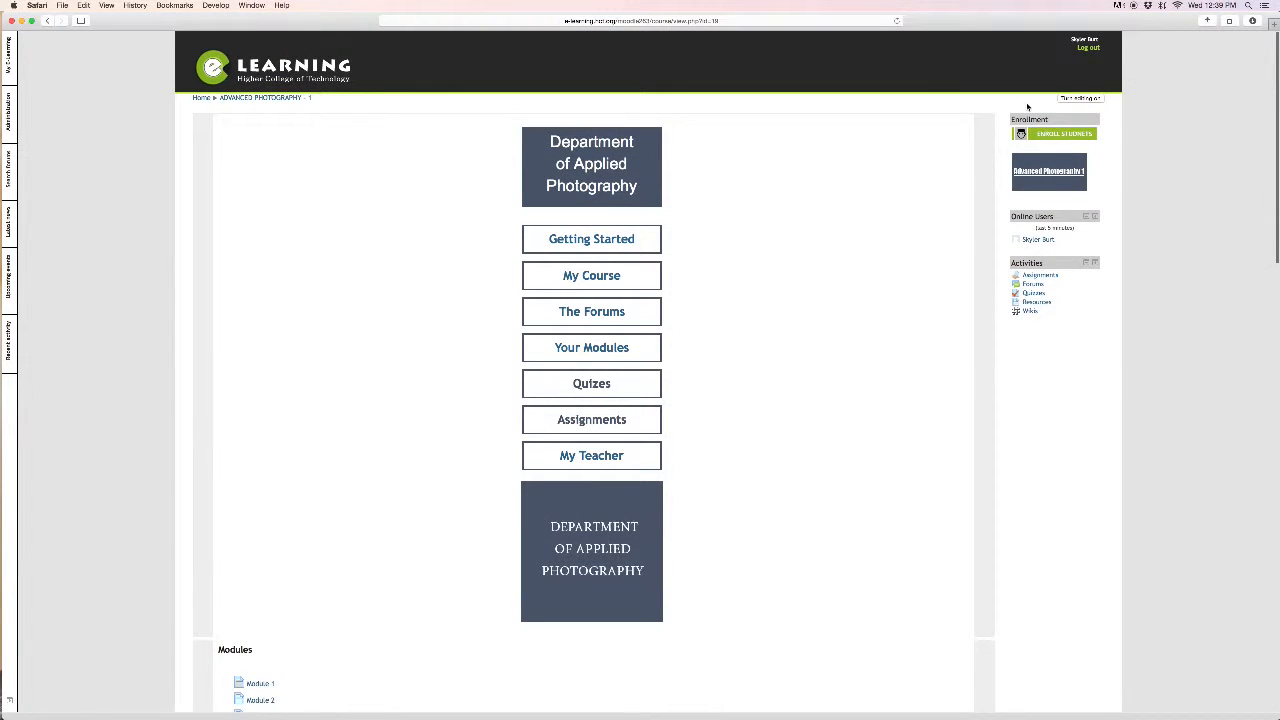
pyautogui.scroll(-1, 934, 326)
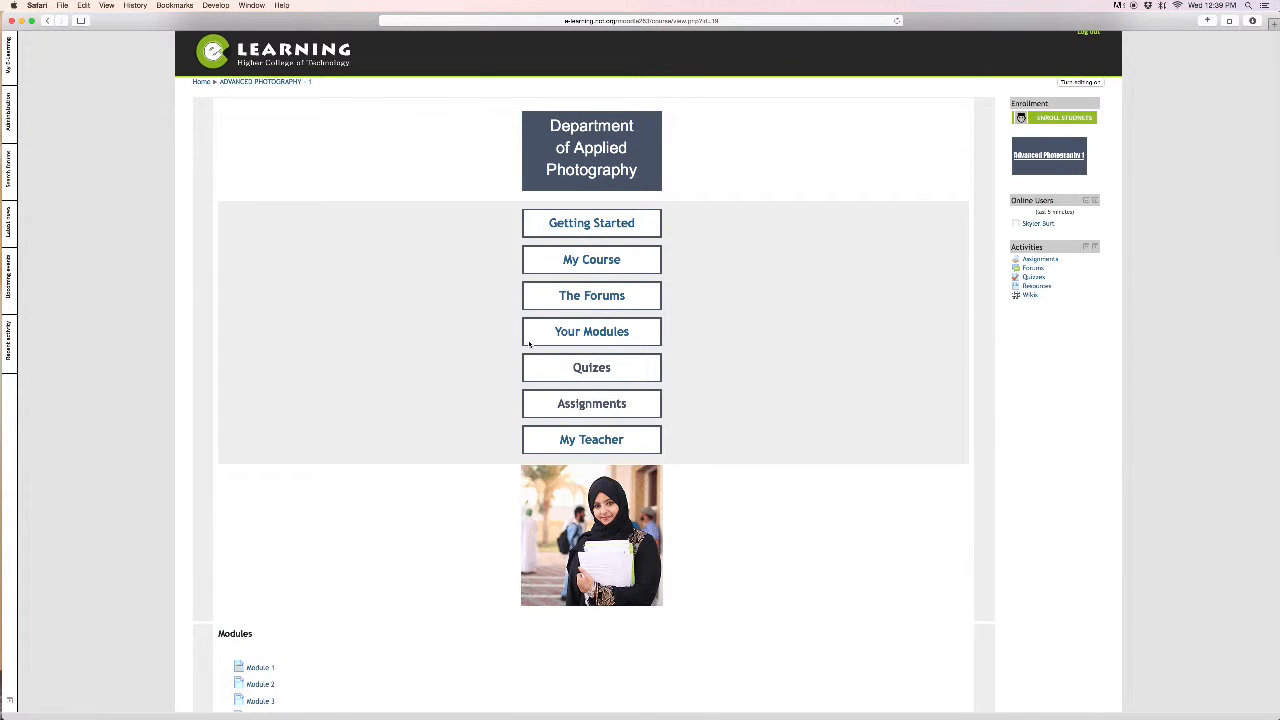
# - Open the Module 2 page from the course's Your Modules page
pyautogui.click(594, 337)
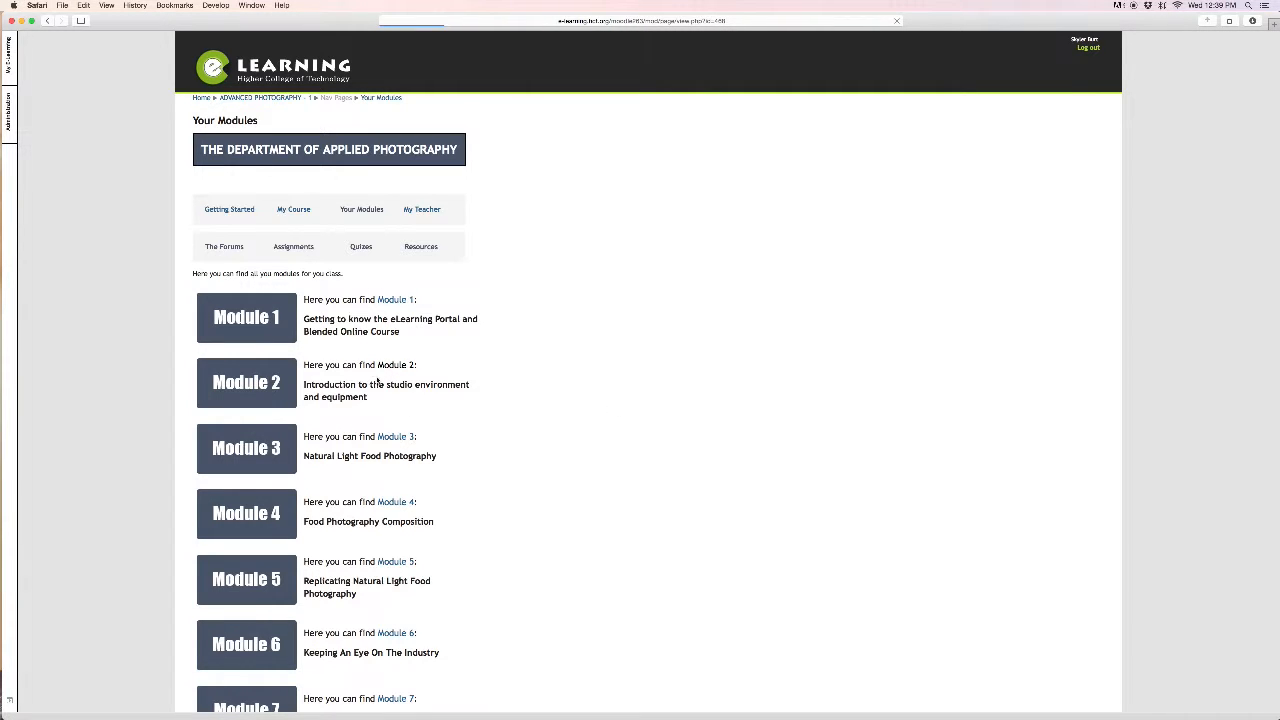
pyautogui.click(379, 383)
pyautogui.scroll(-2, 283, 305)
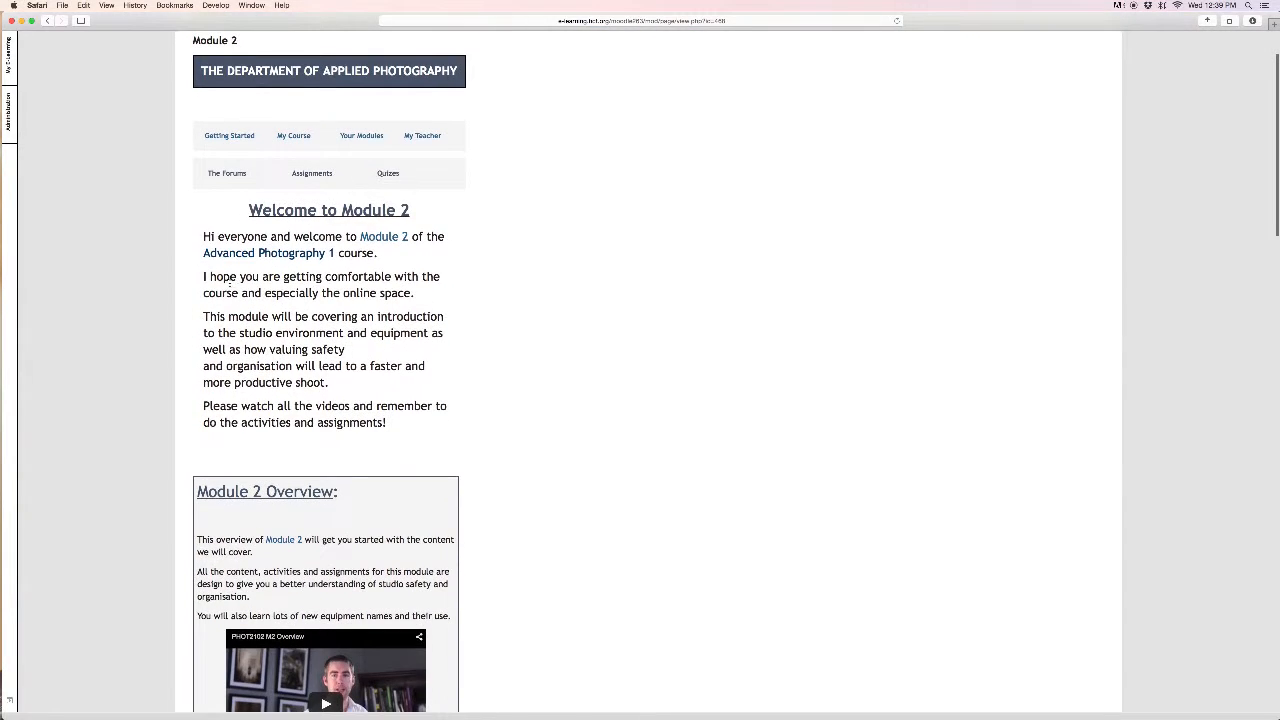
# - Read through the Module 2 page's boxed sections, from the overview and concept down to the quiz and assignment
pyautogui.scroll(-5, 313, 368)
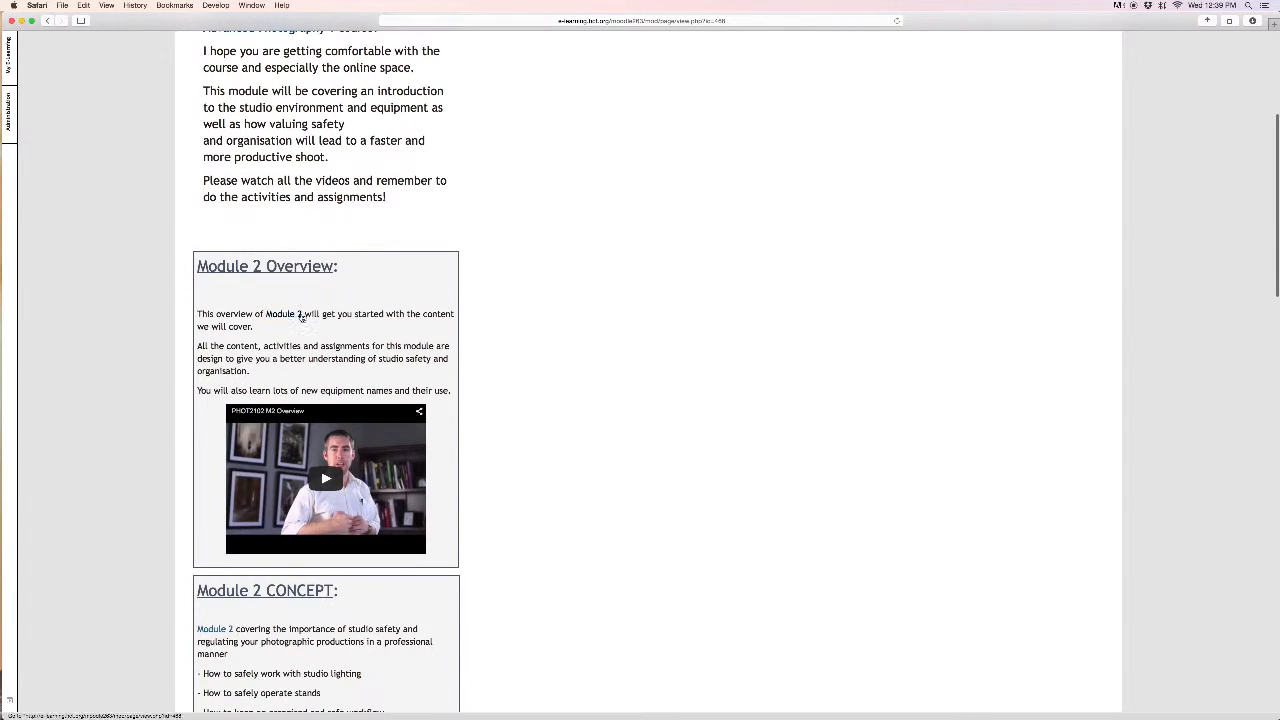
pyautogui.scroll(-2, 230, 283)
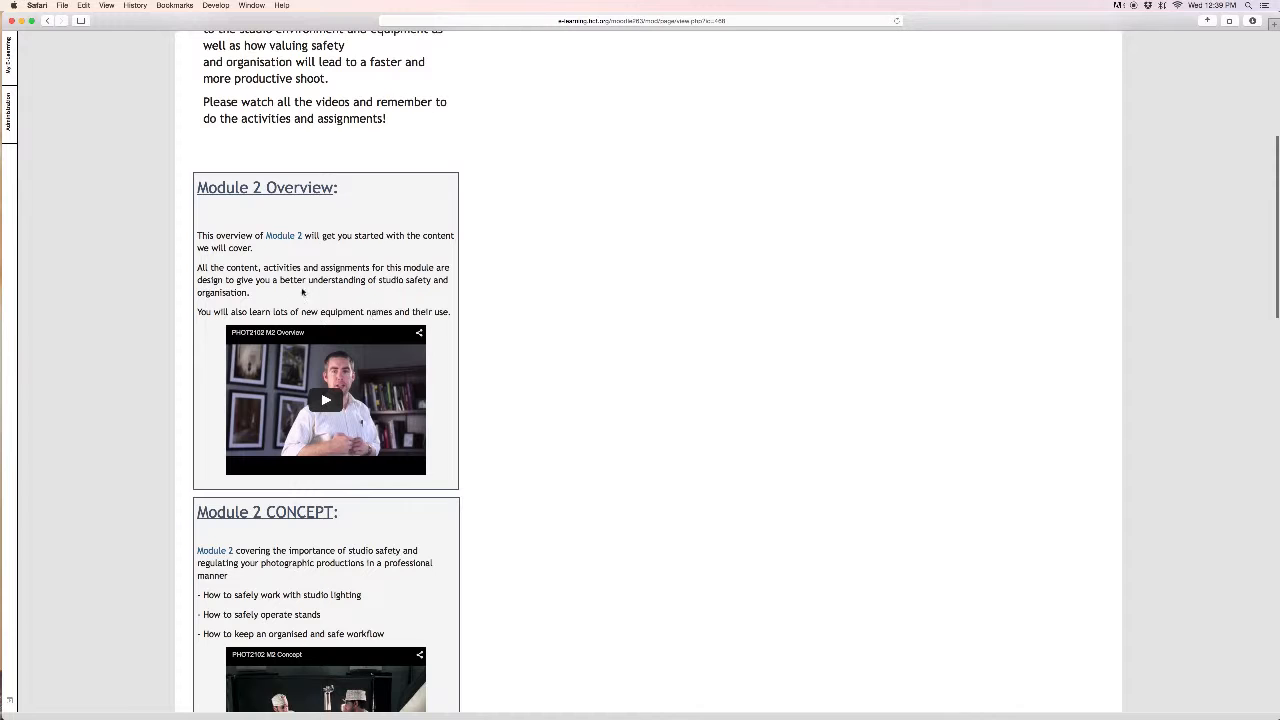
pyautogui.scroll(-5, 211, 357)
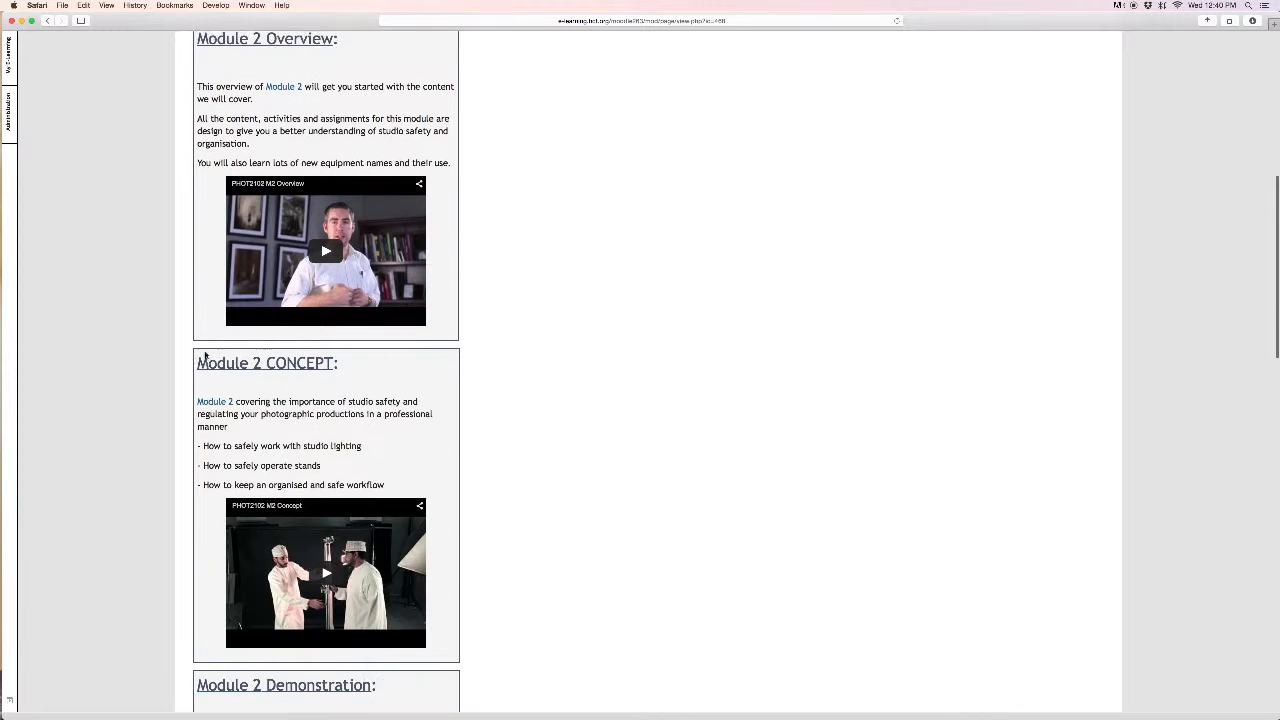
pyautogui.scroll(-1, 216, 331)
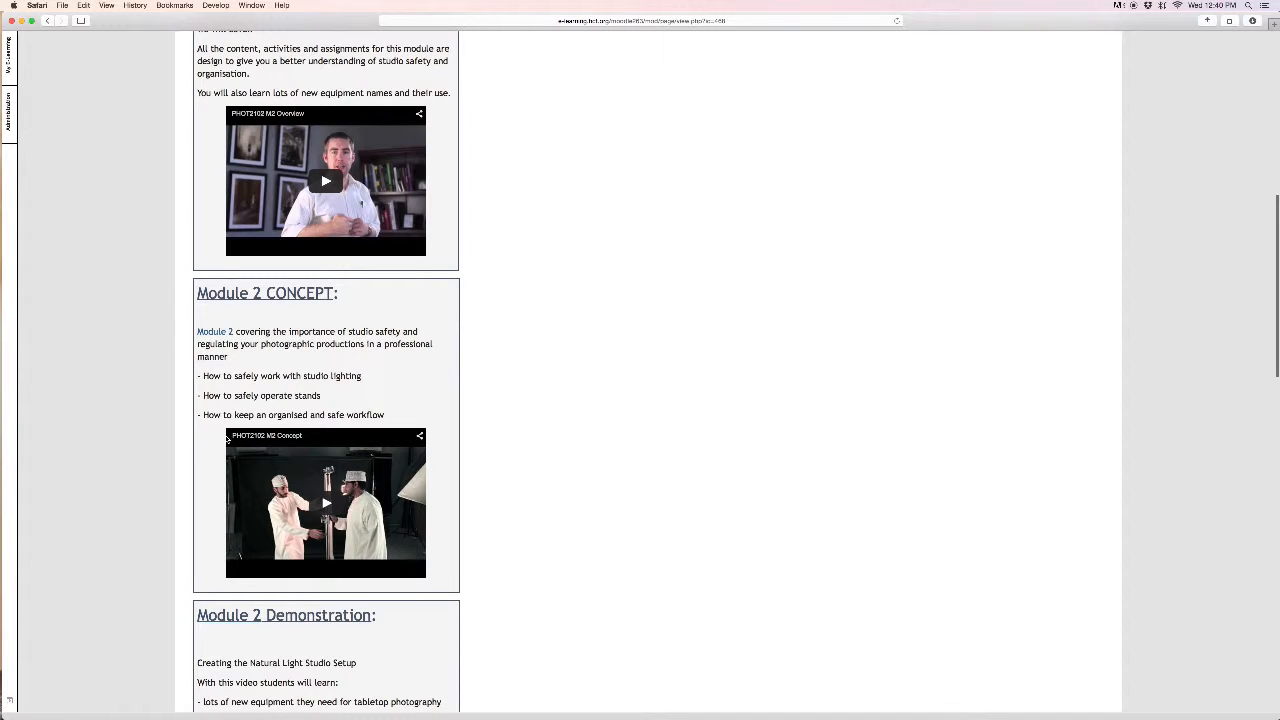
pyautogui.scroll(-2, 228, 436)
pyautogui.scroll(-5, 350, 440)
pyautogui.scroll(-8, 357, 458)
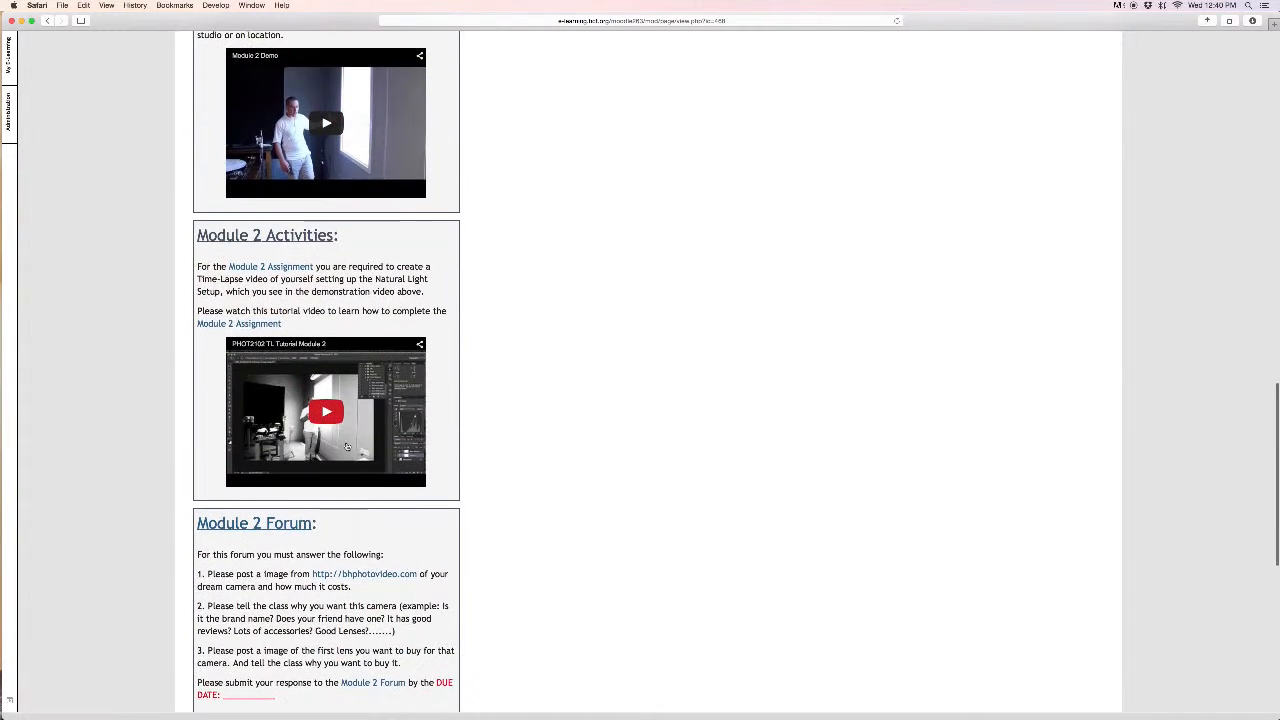
pyautogui.scroll(-5, 322, 445)
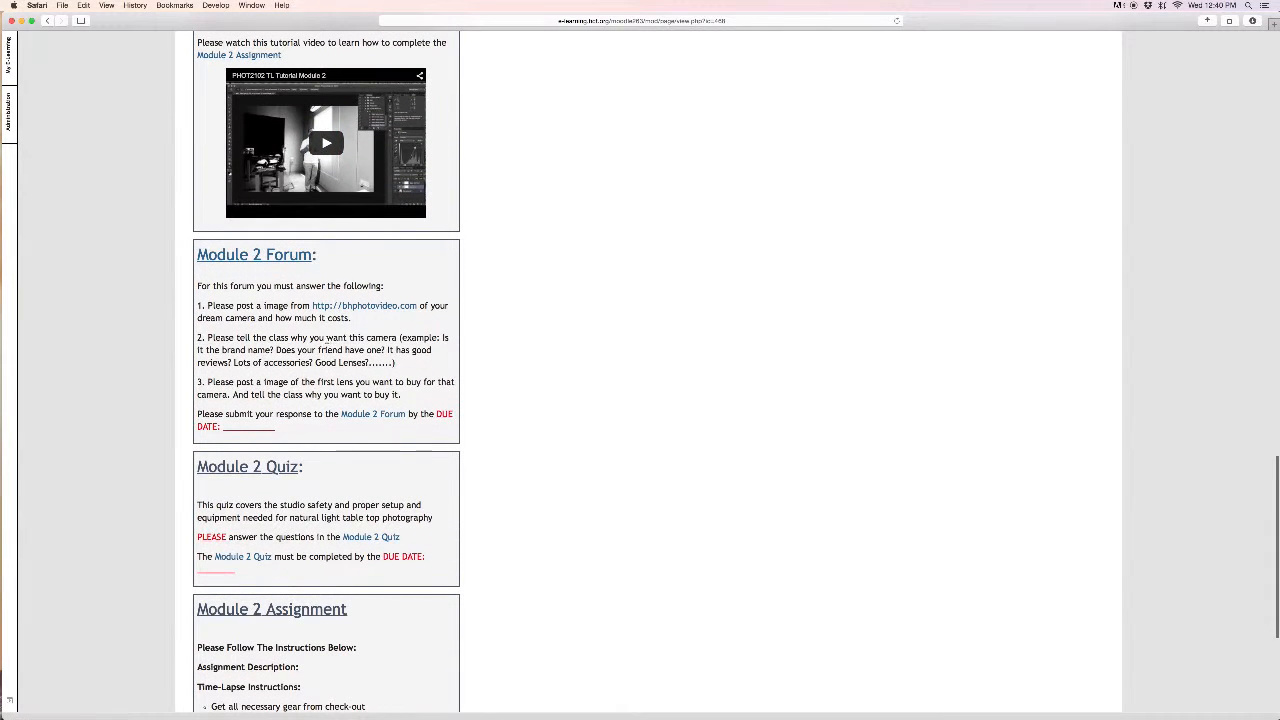
pyautogui.scroll(-4, 315, 510)
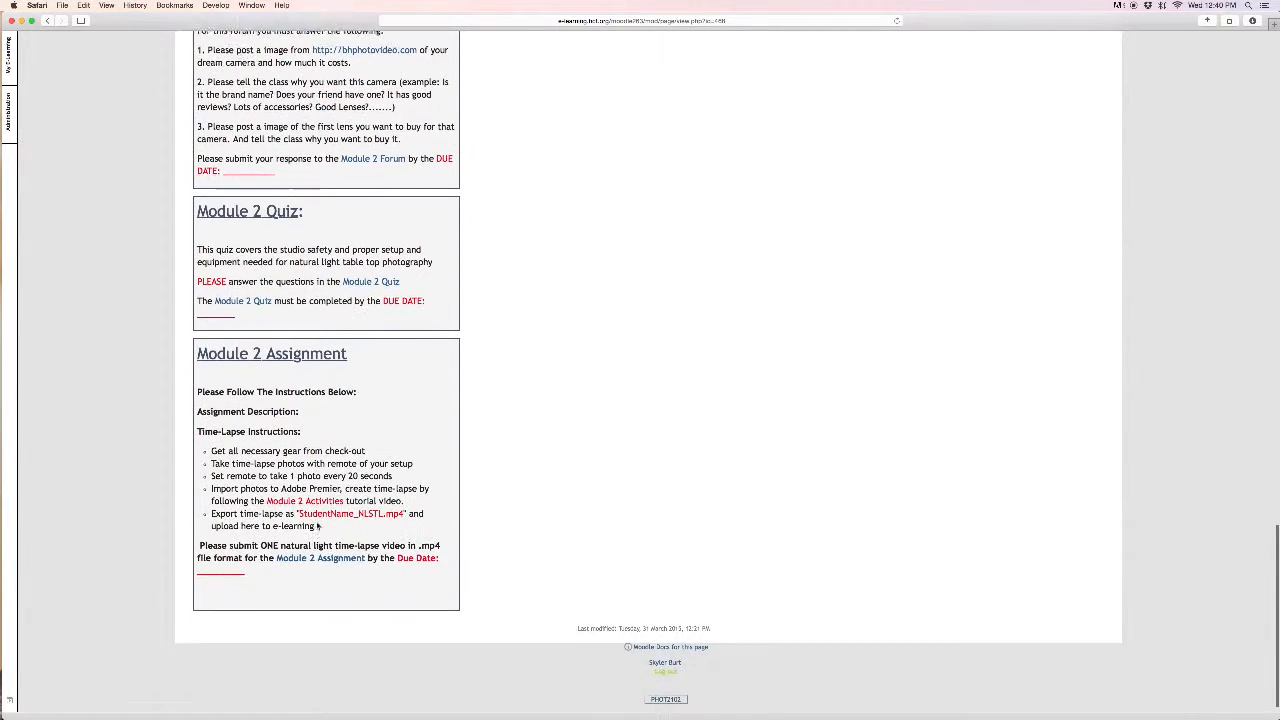
# - Examine how the Module 2 page arranges its welcome text and videos in separate bordered boxes
pyautogui.scroll(20, 317, 523)
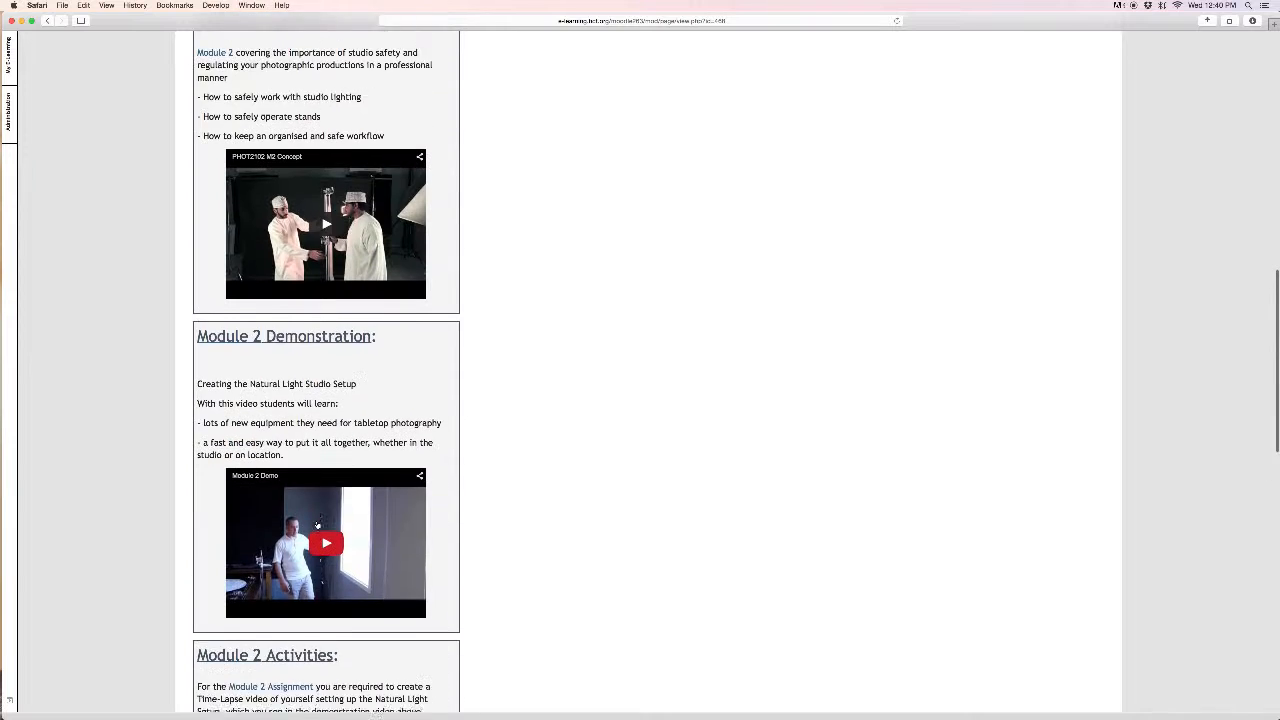
pyautogui.scroll(3, 317, 523)
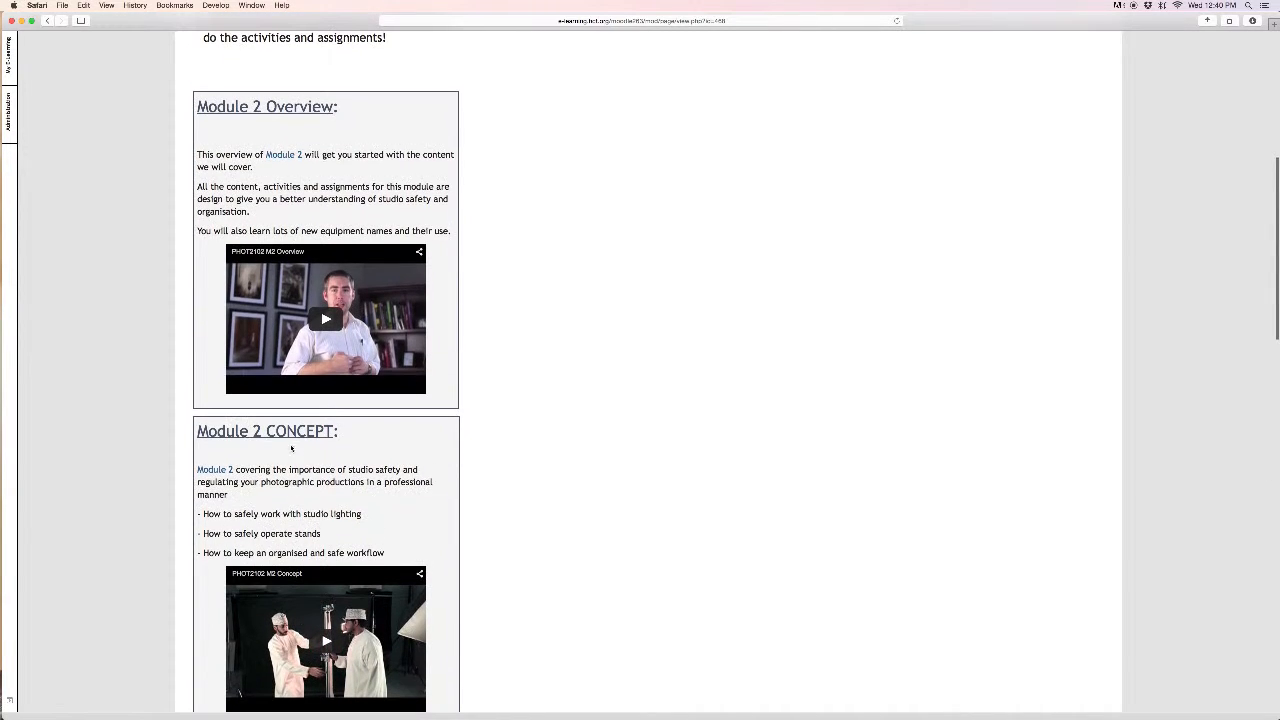
pyautogui.scroll(1, 203, 365)
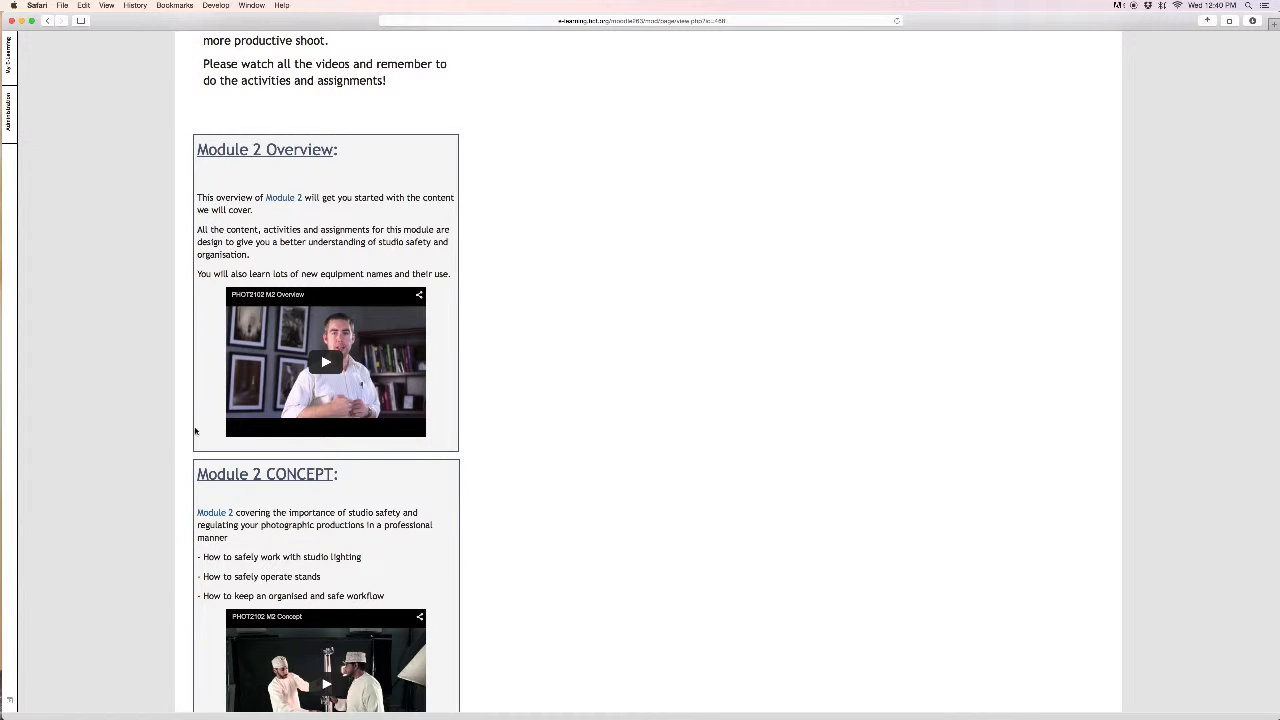
pyautogui.scroll(9, 195, 430)
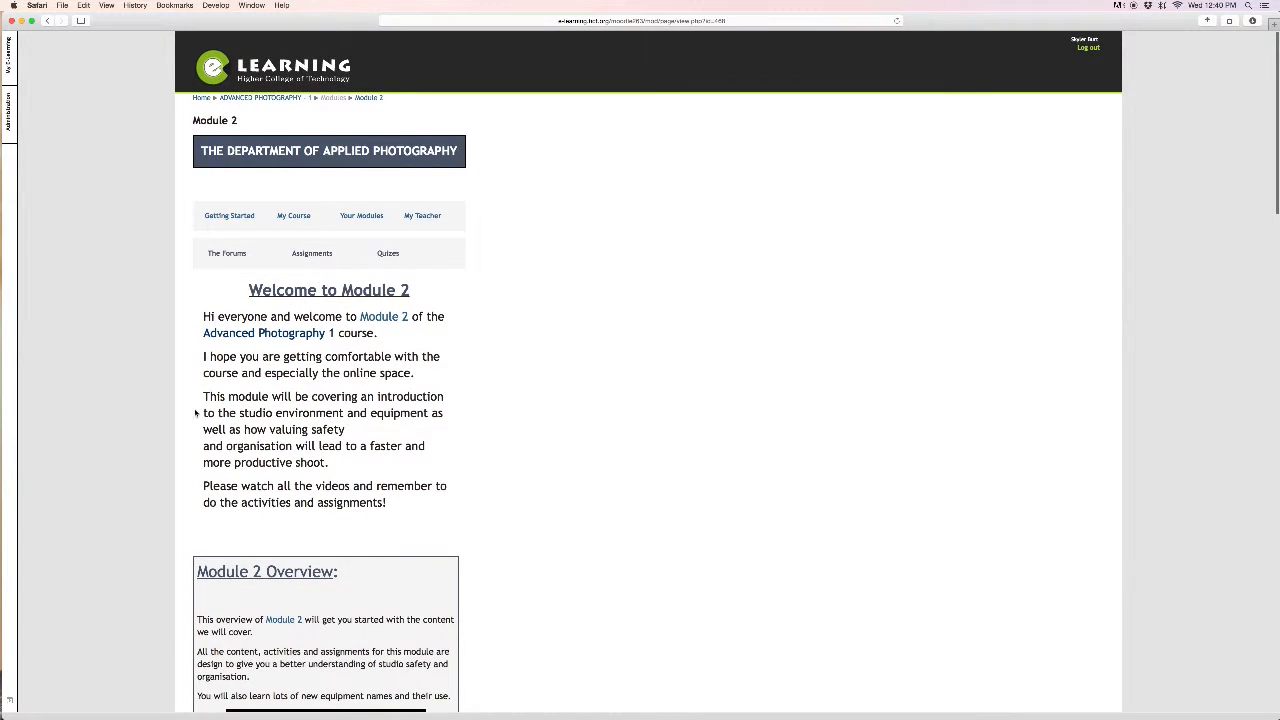
pyautogui.scroll(-11, 196, 412)
pyautogui.scroll(3, 193, 414)
pyautogui.scroll(-9, 193, 414)
pyautogui.scroll(17, 194, 380)
pyautogui.scroll(-10, 449, 594)
pyautogui.scroll(11, 414, 394)
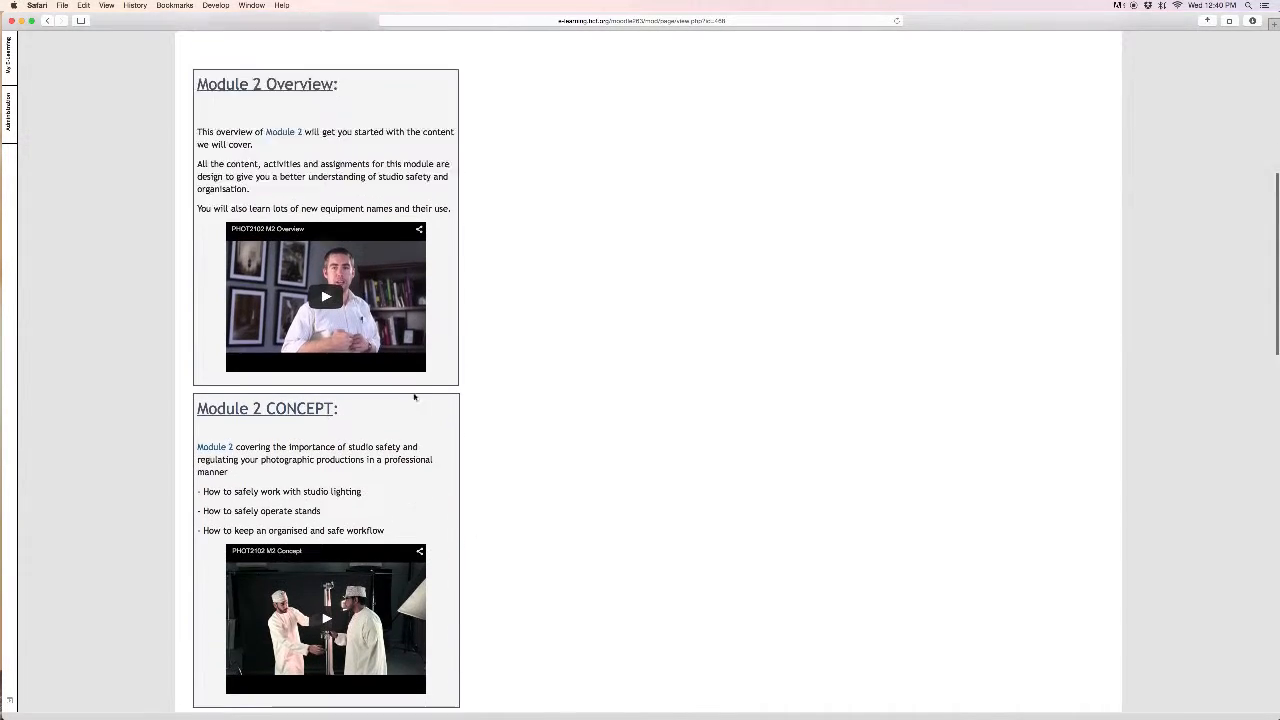
# - Return to the Advanced Photography course page, turn editing on, and open the Module 5 page's settings
pyautogui.click(261, 99)
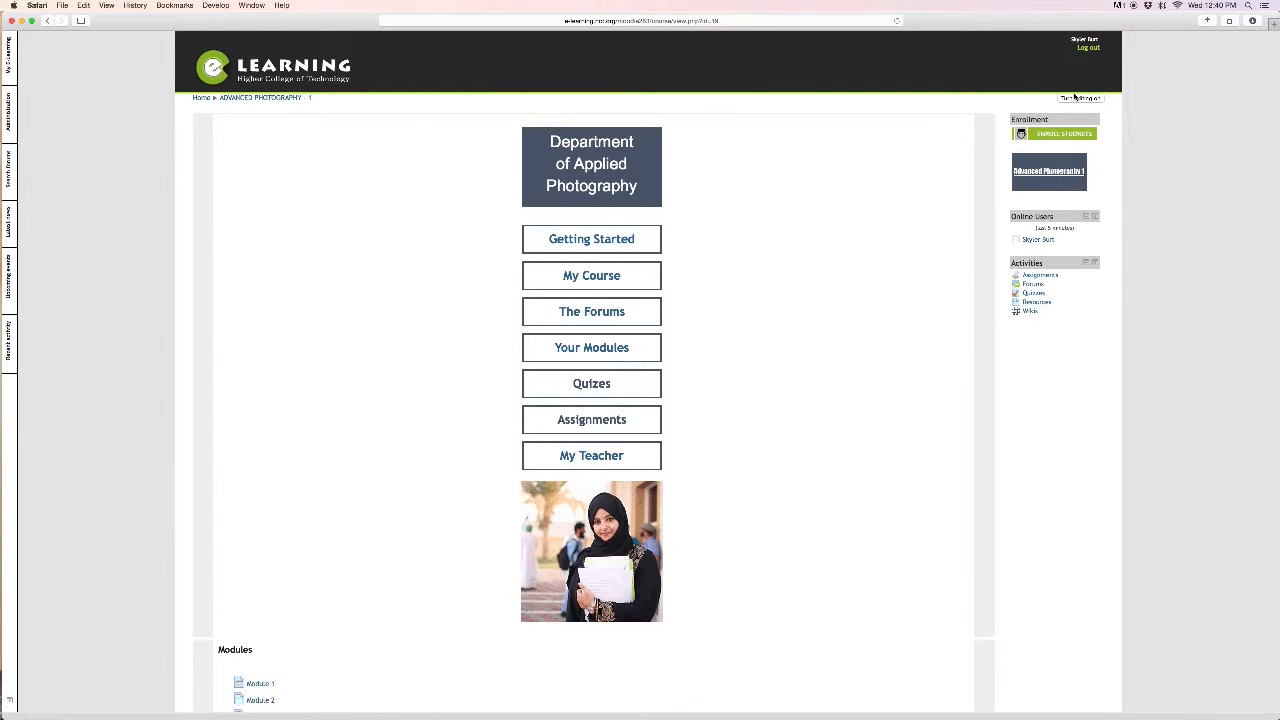
pyautogui.click(1086, 99)
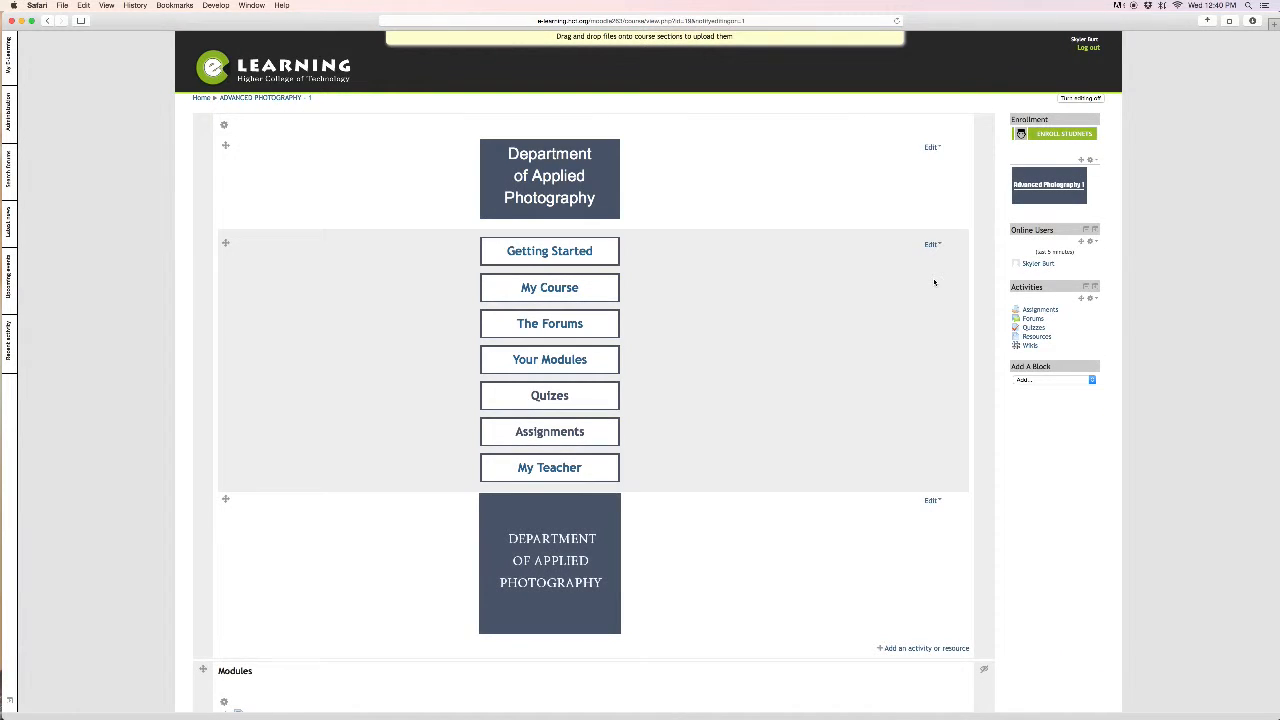
pyautogui.scroll(-10, 934, 282)
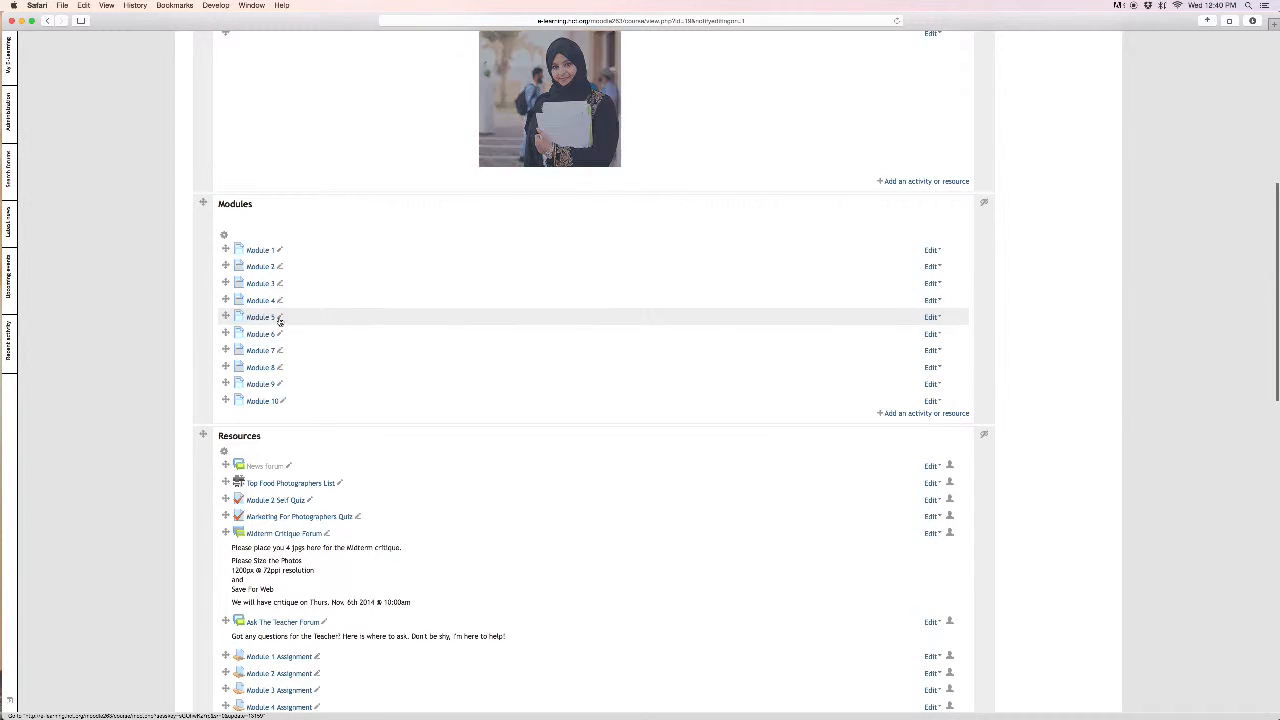
pyautogui.click(932, 317)
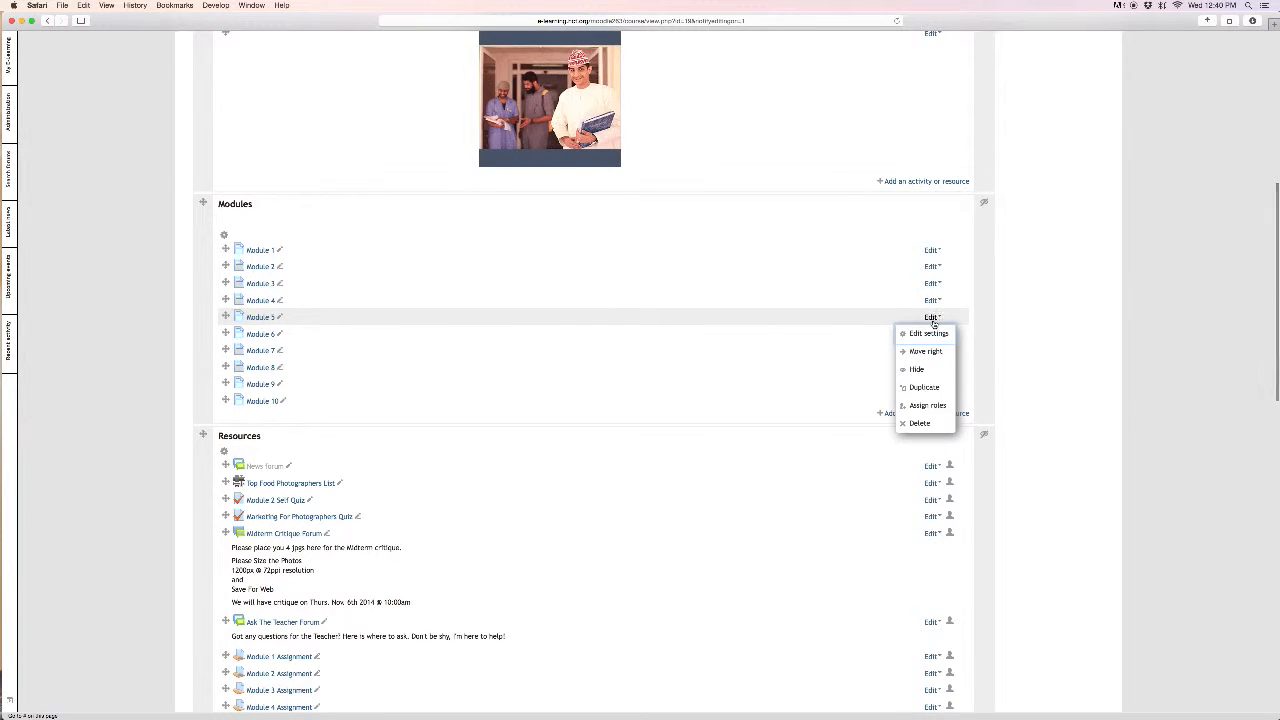
pyautogui.click(929, 333)
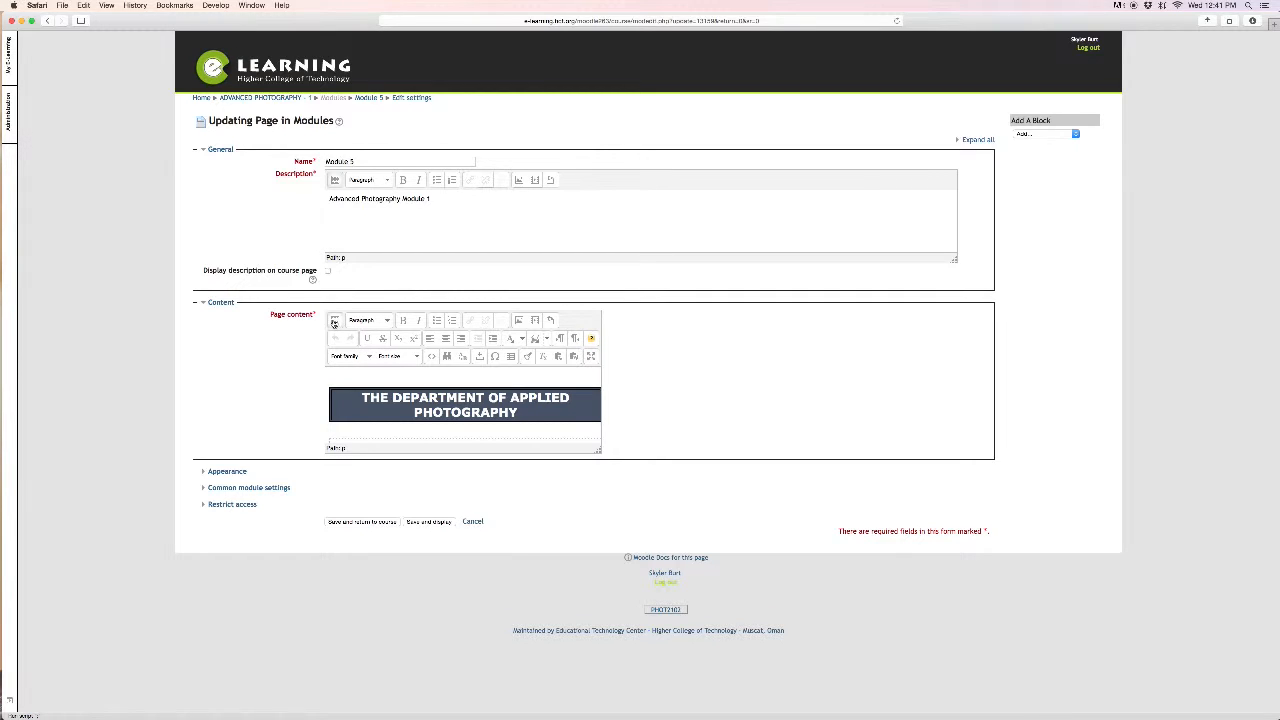
# - Show the full toolbar of the Page content editor, expand the editor to full screen, and look over the Module 5 content
pyautogui.click(335, 321)
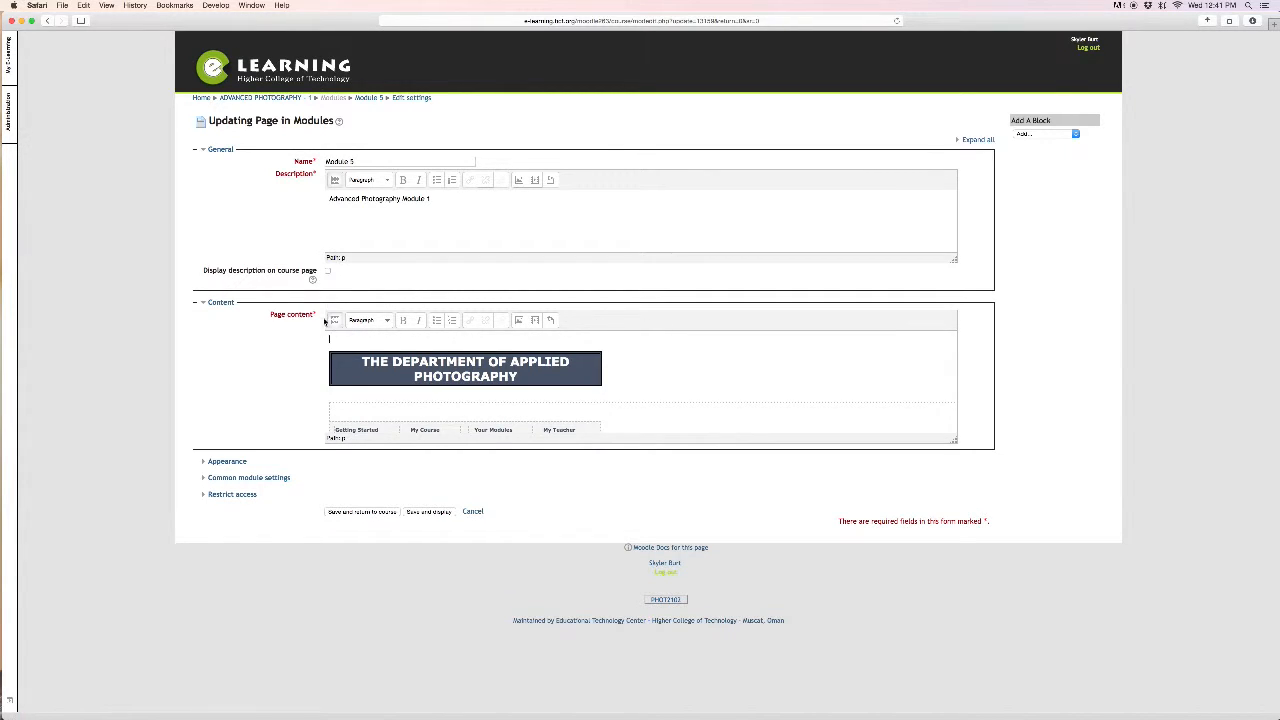
pyautogui.click(335, 321)
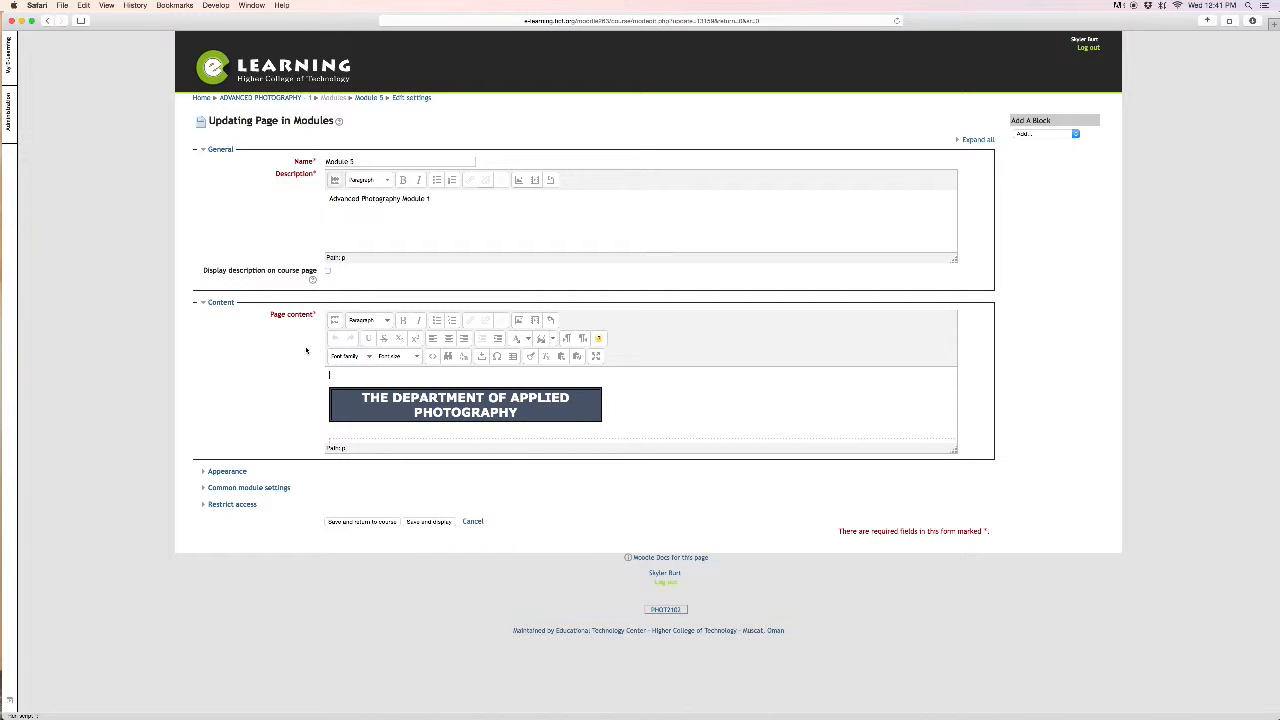
pyautogui.click(596, 358)
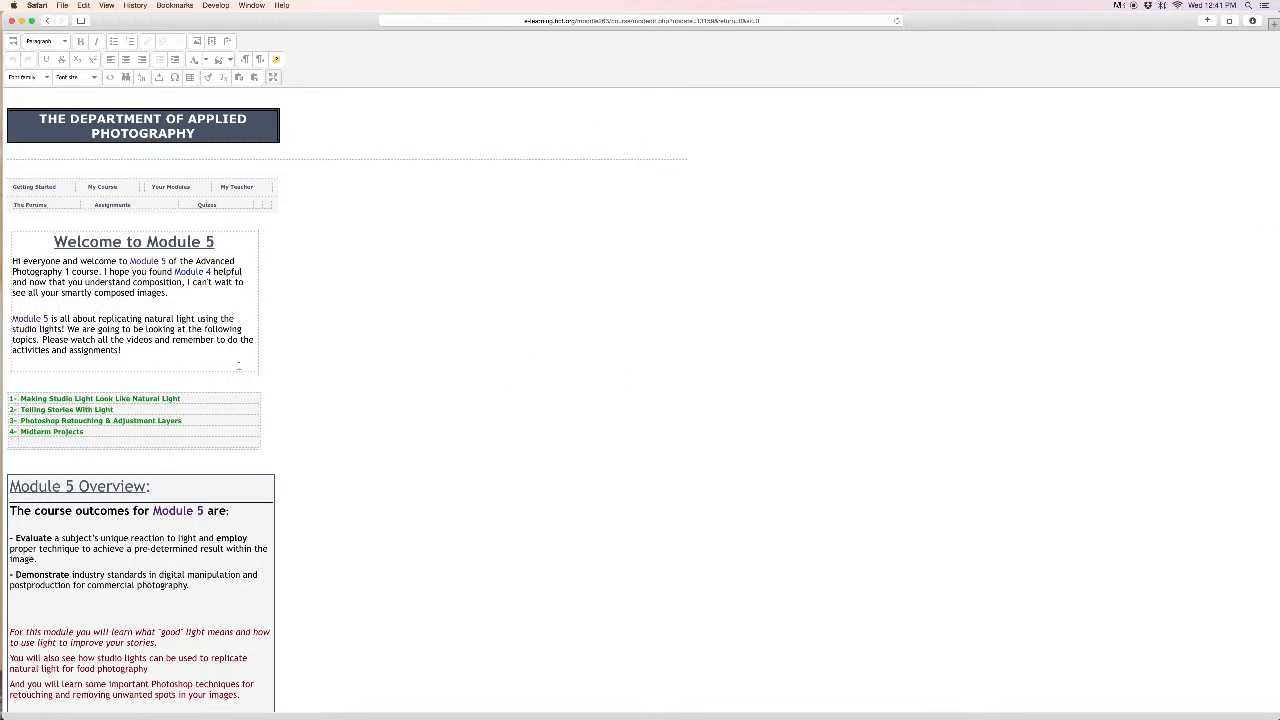
pyautogui.scroll(-15, 238, 364)
pyautogui.scroll(15, 217, 390)
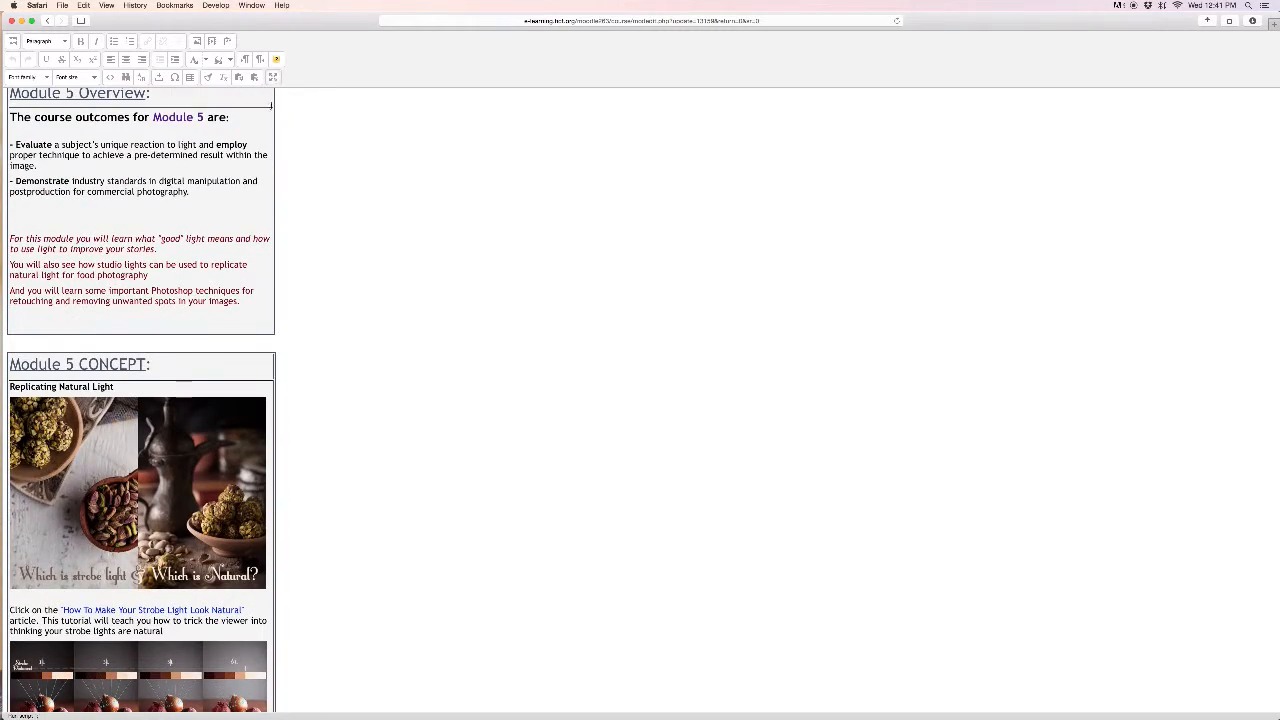
pyautogui.scroll(5, 140, 400)
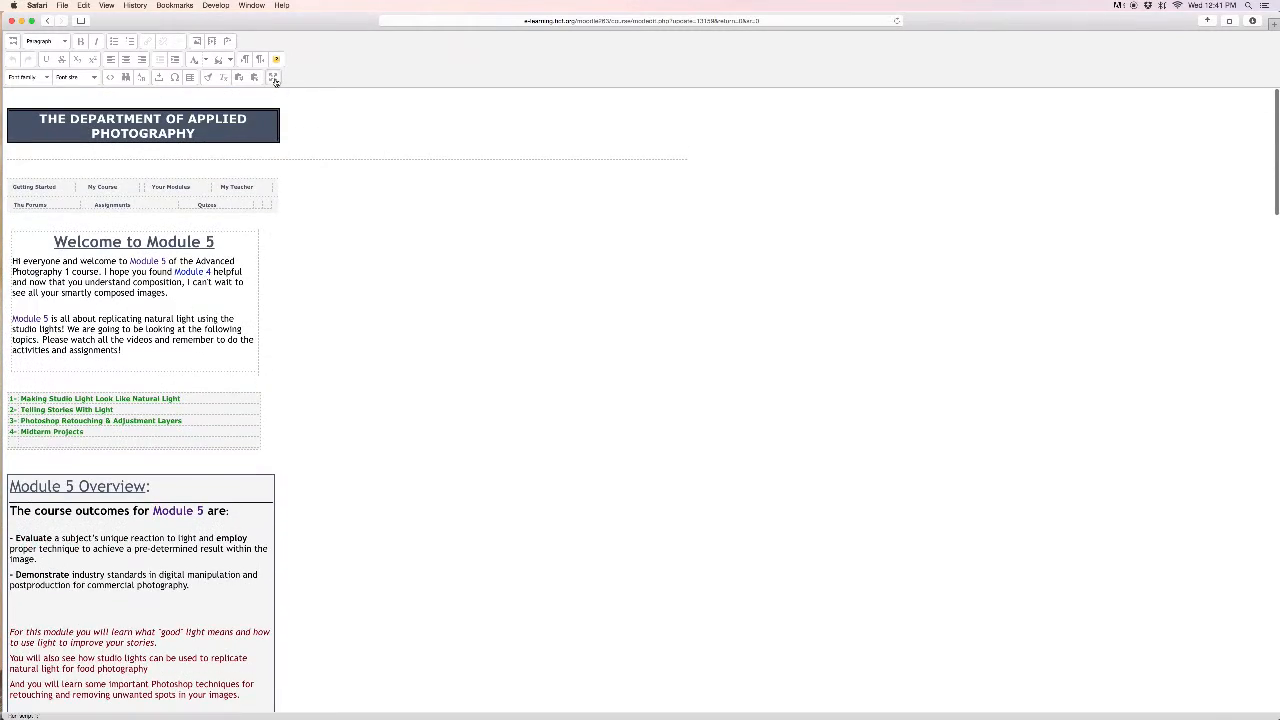
# - Leave the full-screen editor to view the Module 5 content at the small size, and return to full screen
pyautogui.click(273, 78)
pyautogui.scroll(-3, 604, 396)
pyautogui.scroll(-10, 604, 396)
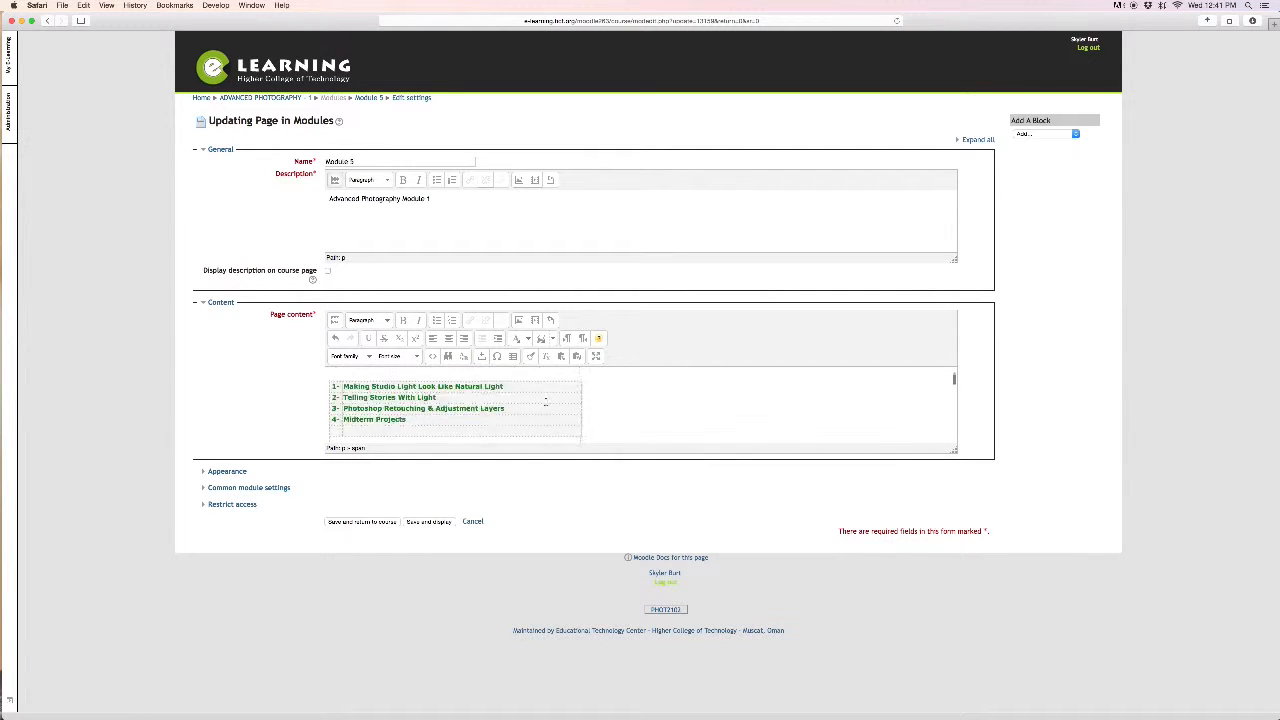
pyautogui.click(595, 356)
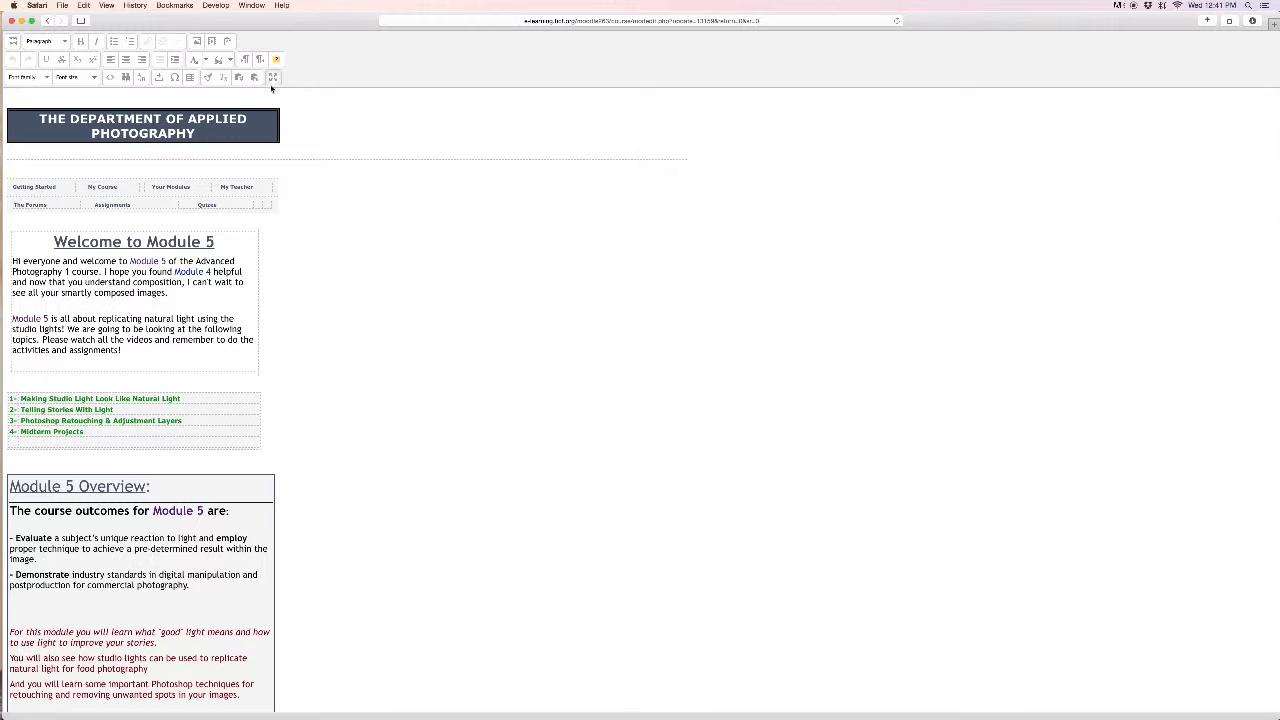
# - Delete the whole Lecture table at the end of the Module 5 page content
pyautogui.scroll(-20, 168, 350)
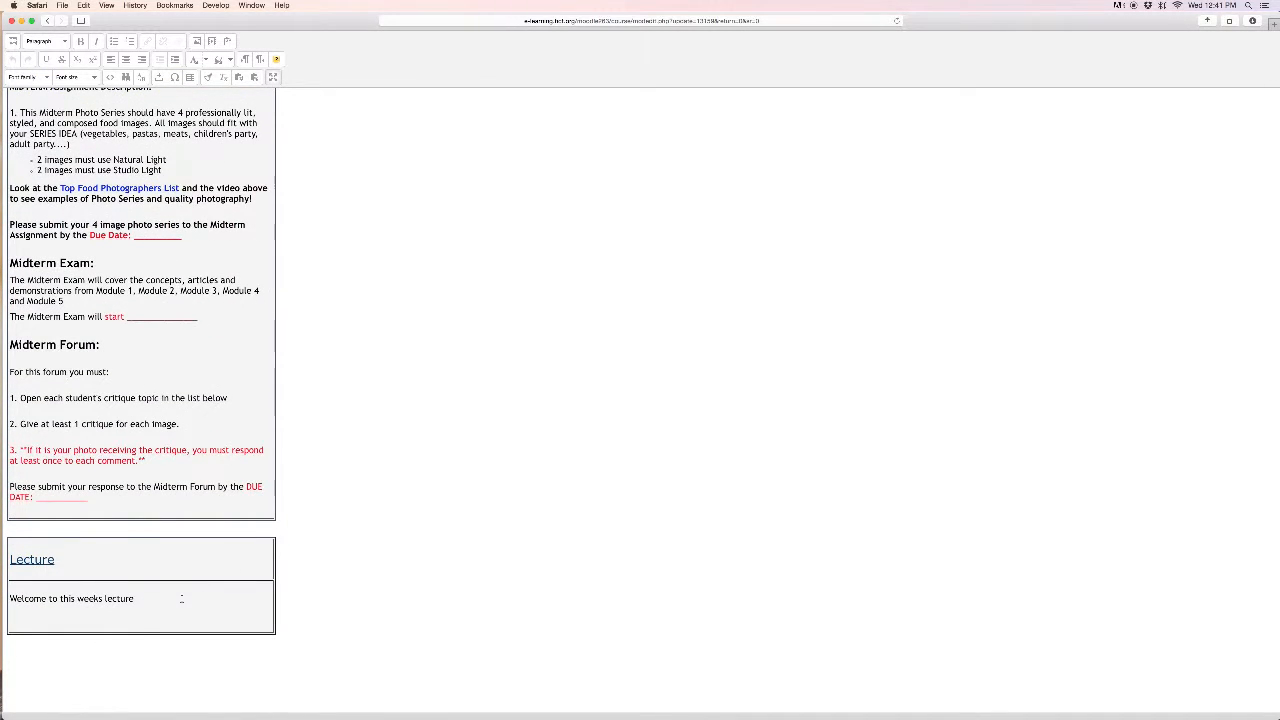
pyautogui.click(181, 598)
pyautogui.click(53, 540)
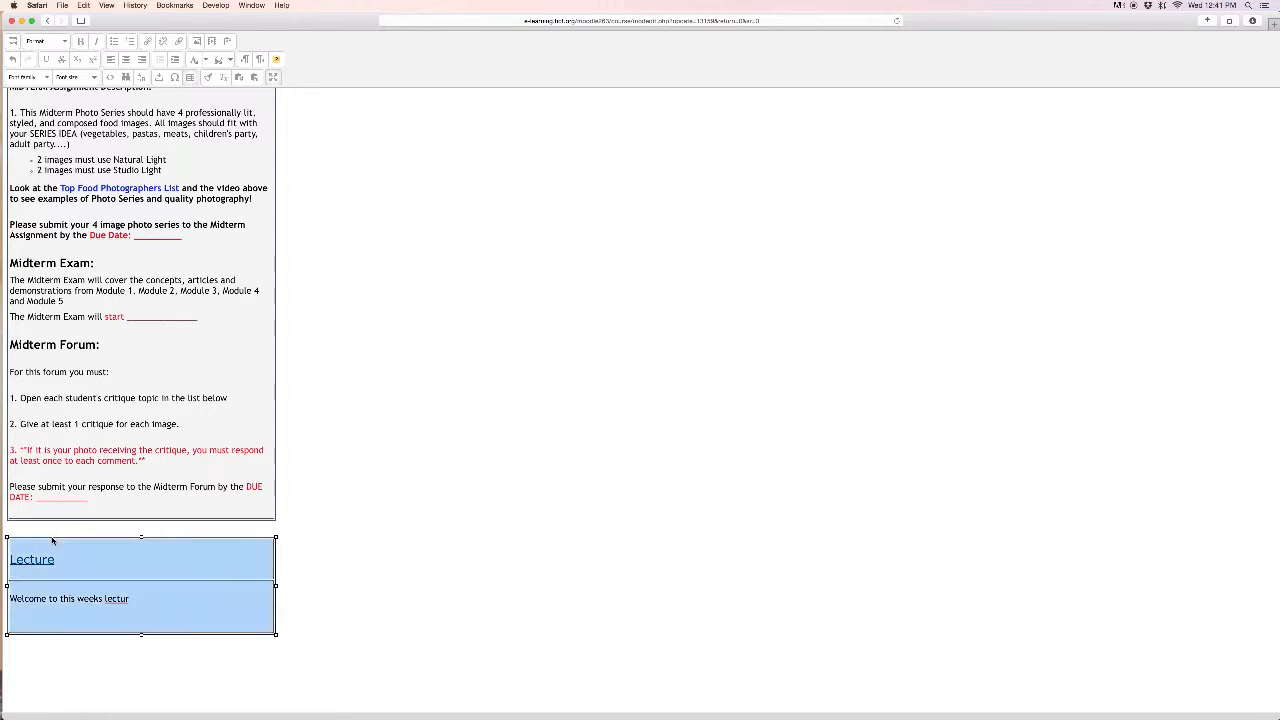
pyautogui.press('BackSpace')
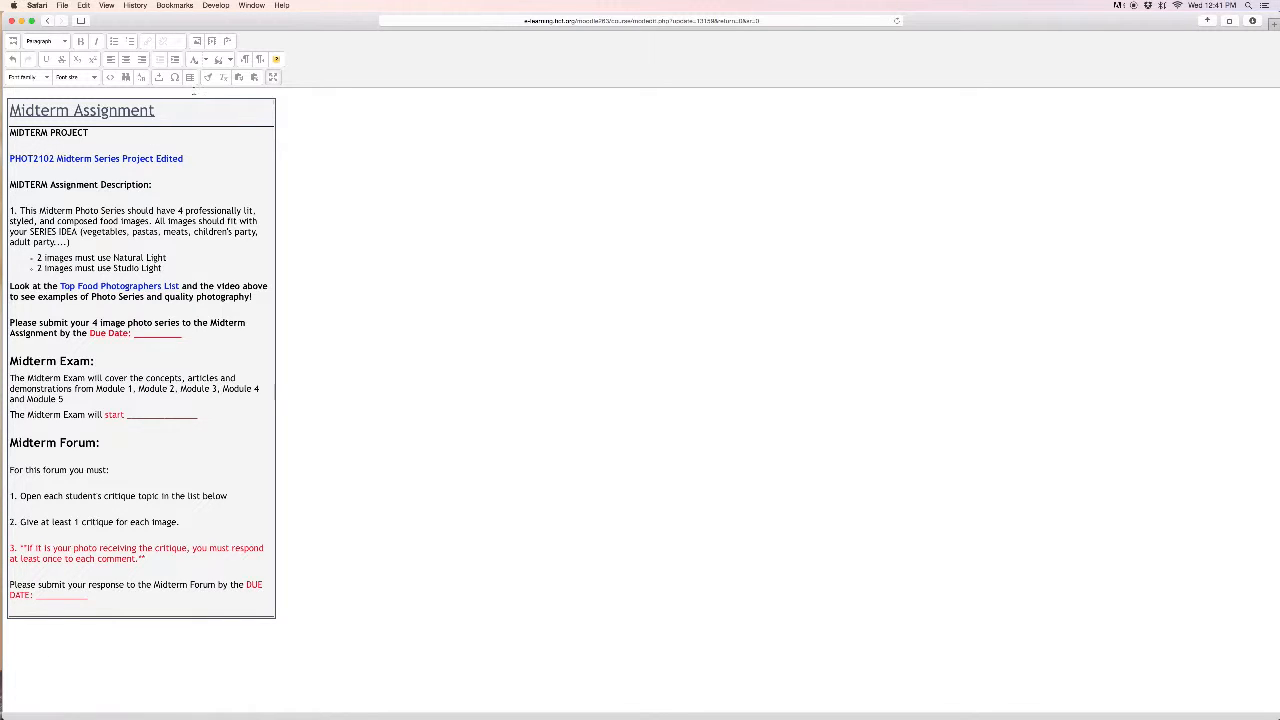
# - Open the table insertion dialog, move it beside the Midterm Assignment table, and review the general and advanced properties
pyautogui.click(190, 78)
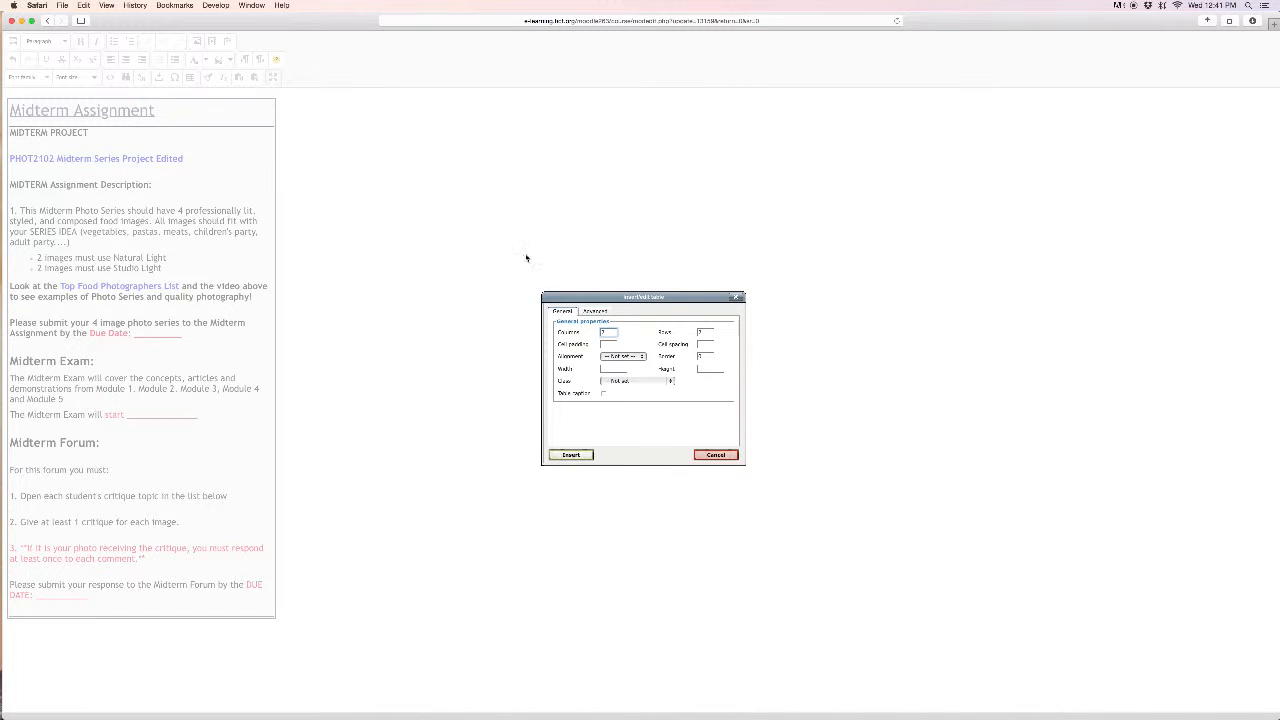
pyautogui.moveTo(598, 298); pyautogui.dragTo(366, 219)
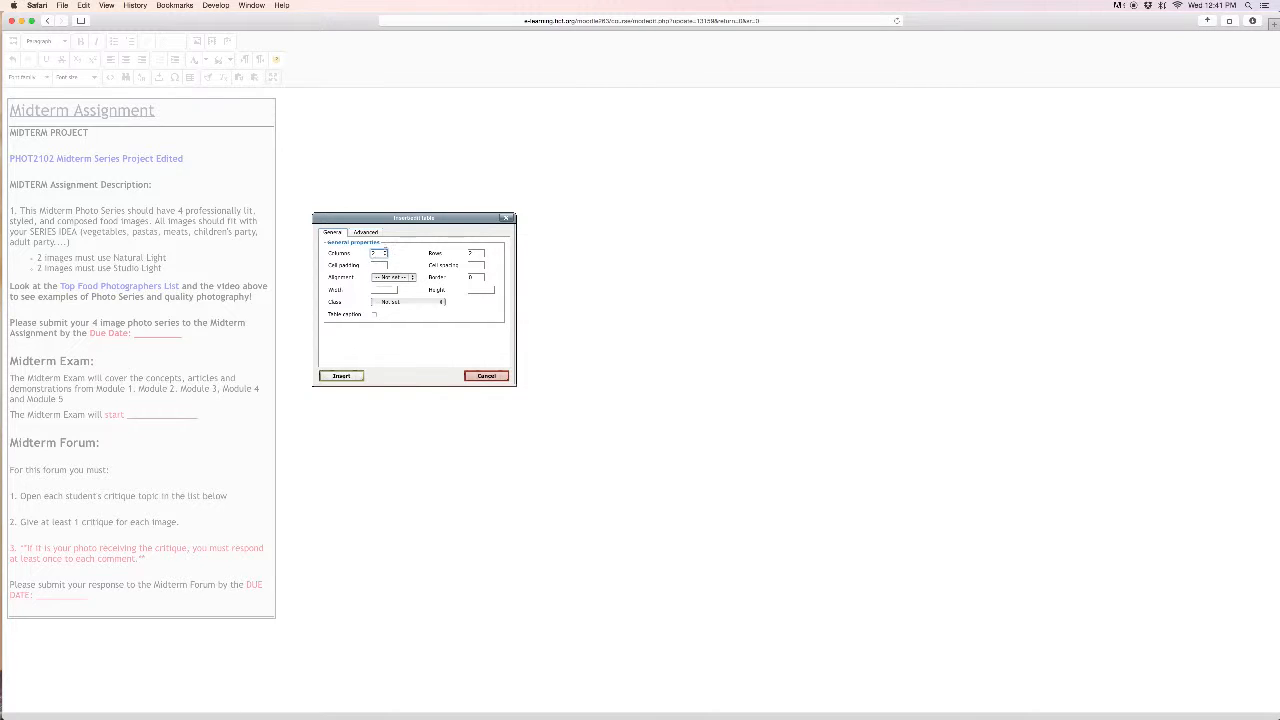
pyautogui.press('Tab')
pyautogui.press('Tab')
pyautogui.click(481, 279)
pyautogui.click(374, 233)
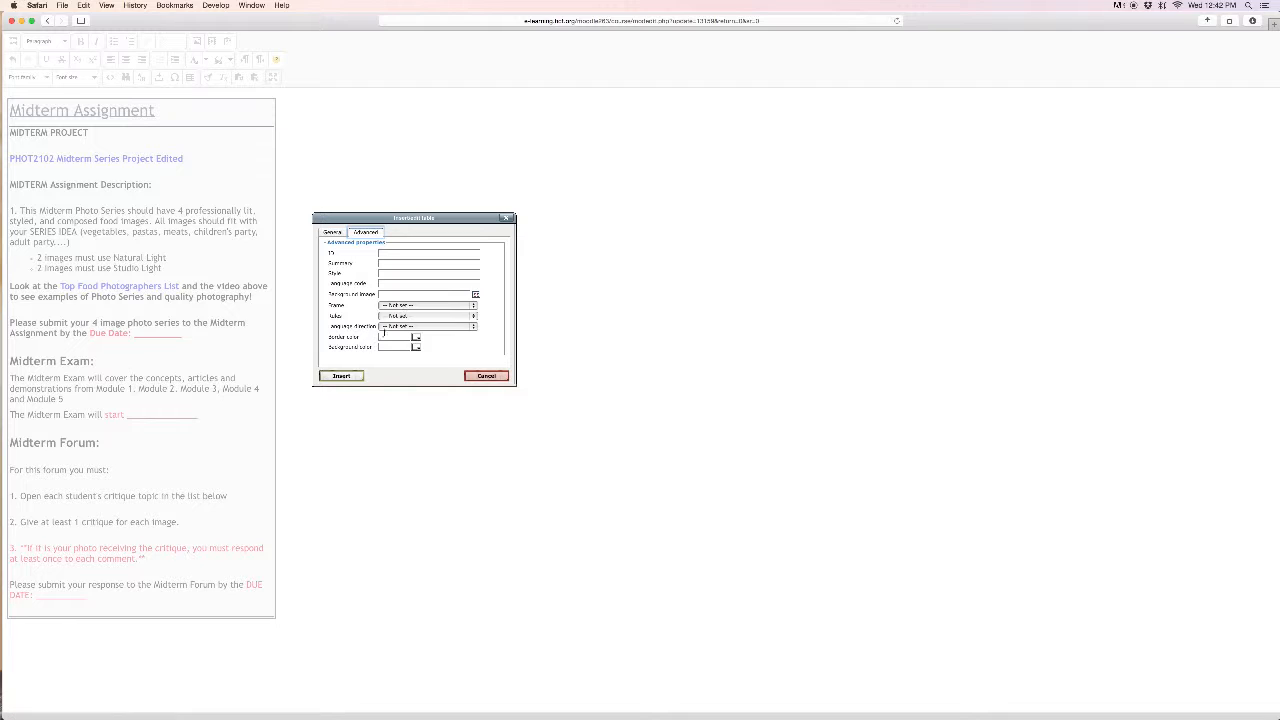
pyautogui.click(335, 233)
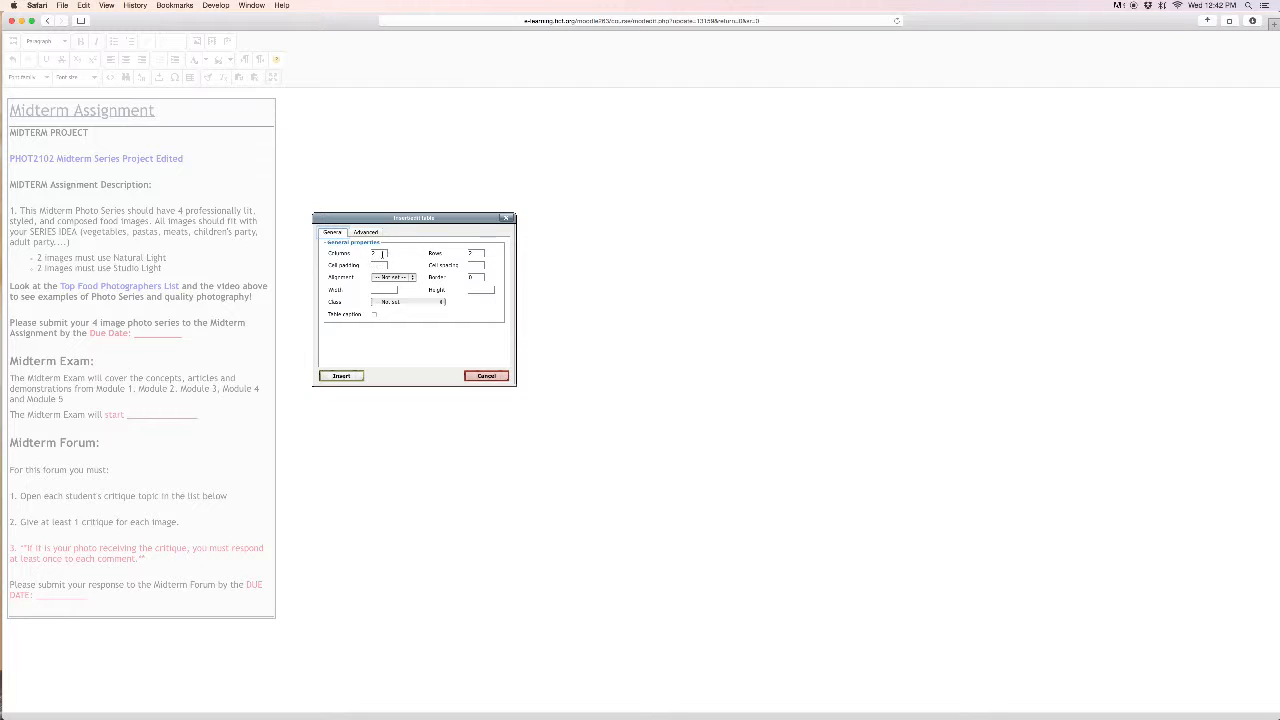
# - Define the new table with one column and two rows, setting its width, its height to 200 px, and its border
pyautogui.press('Tab')
pyautogui.press('Tab')
pyautogui.click(380, 290)
pyautogui.write('px')
pyautogui.click(474, 290)
pyautogui.write('20')
pyautogui.click(476, 278)
# - Set the table's border color to a dark slate gray hex value and look through the color picker's palettes without applying another color
pyautogui.click(366, 233)
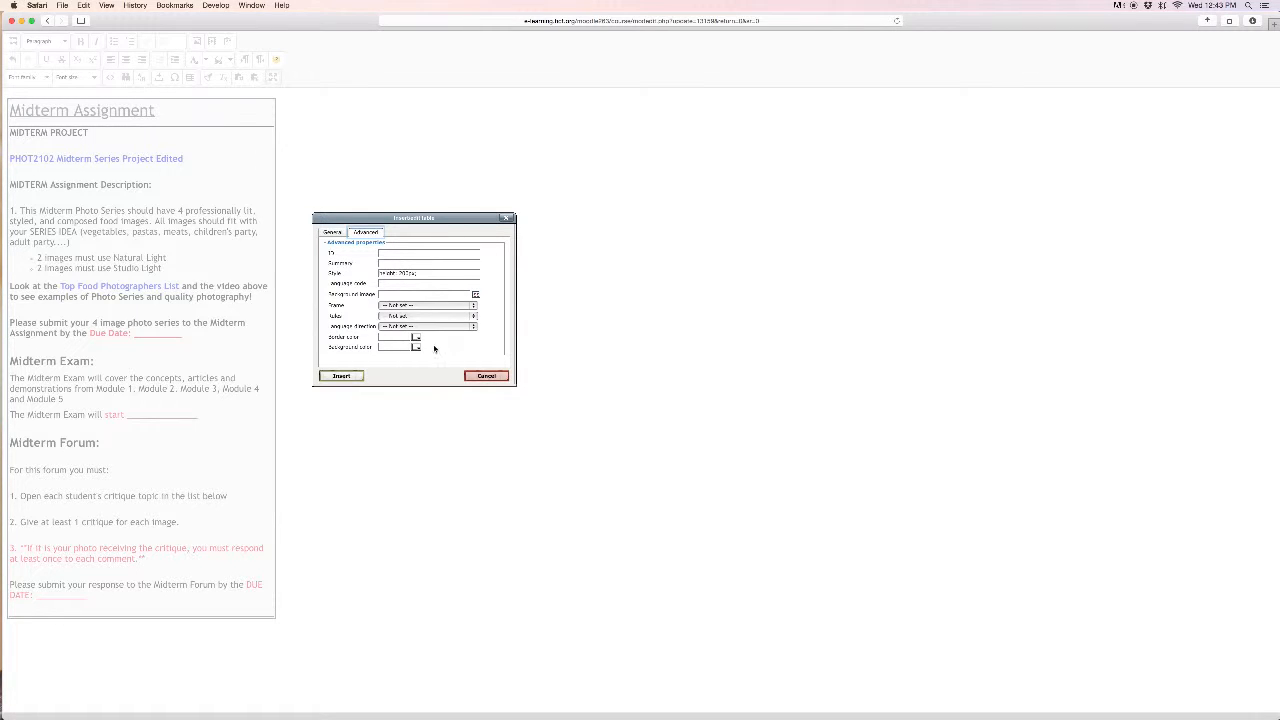
pyautogui.click(396, 338)
pyautogui.click(415, 339)
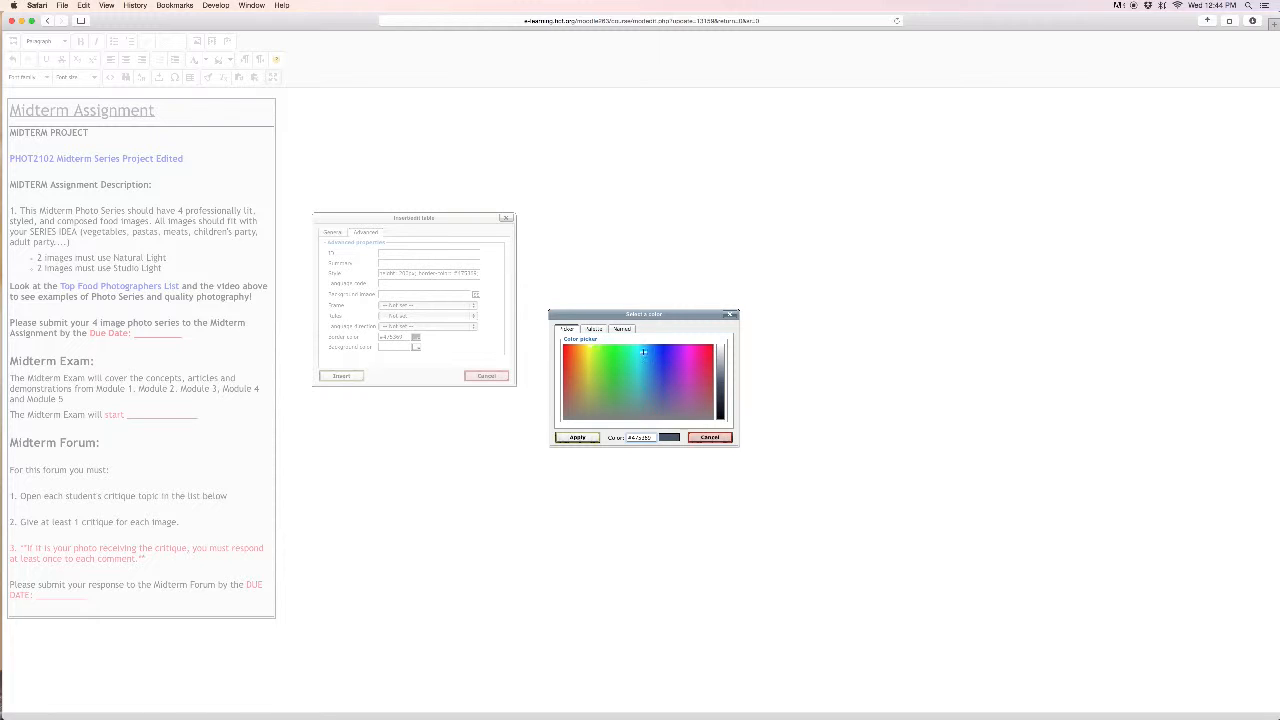
pyautogui.click(594, 329)
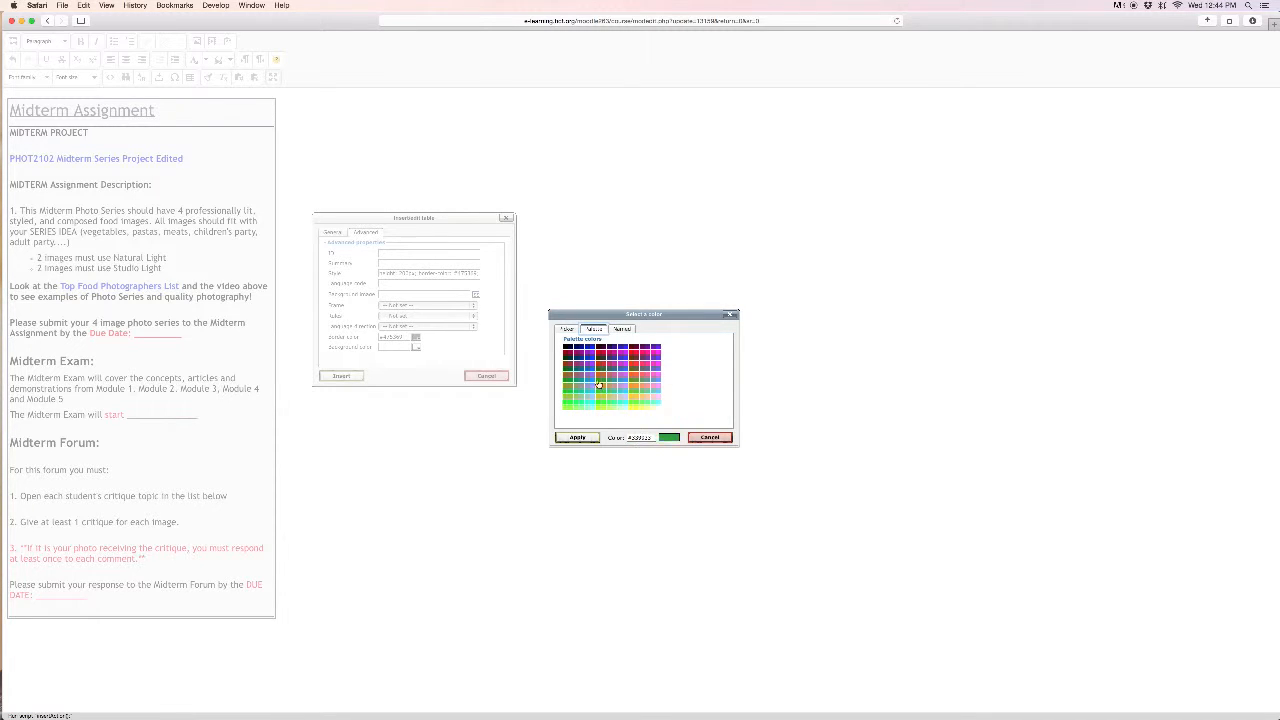
pyautogui.click(622, 329)
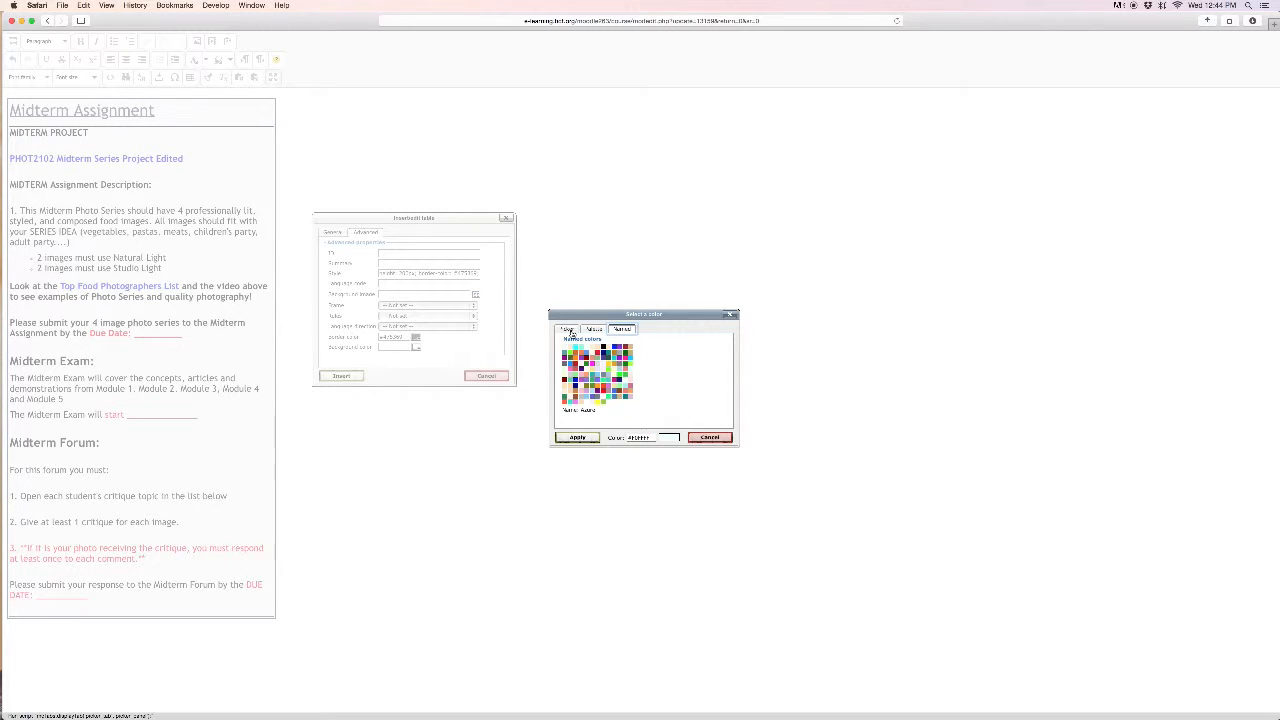
pyautogui.click(567, 329)
pyautogui.click(709, 437)
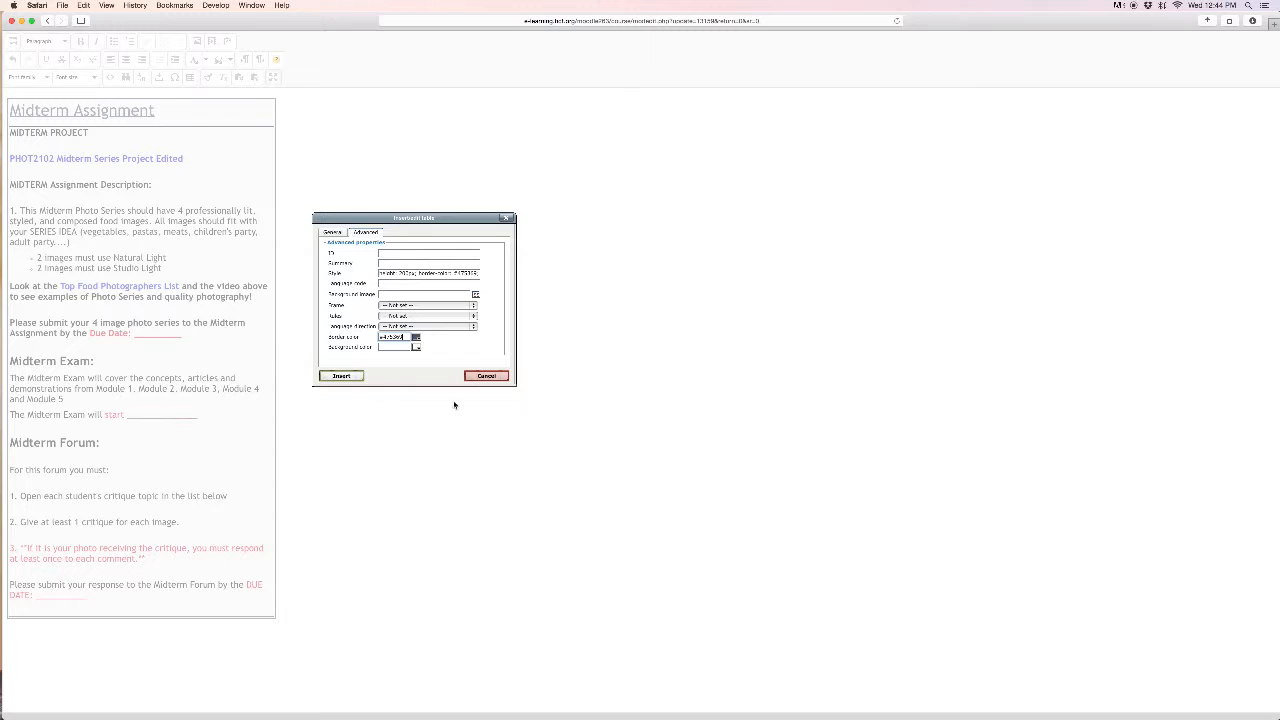
# - Set the table's background color to the named color White smoke (#f5f5f5) and insert the table
pyautogui.click(415, 347)
pyautogui.click(623, 330)
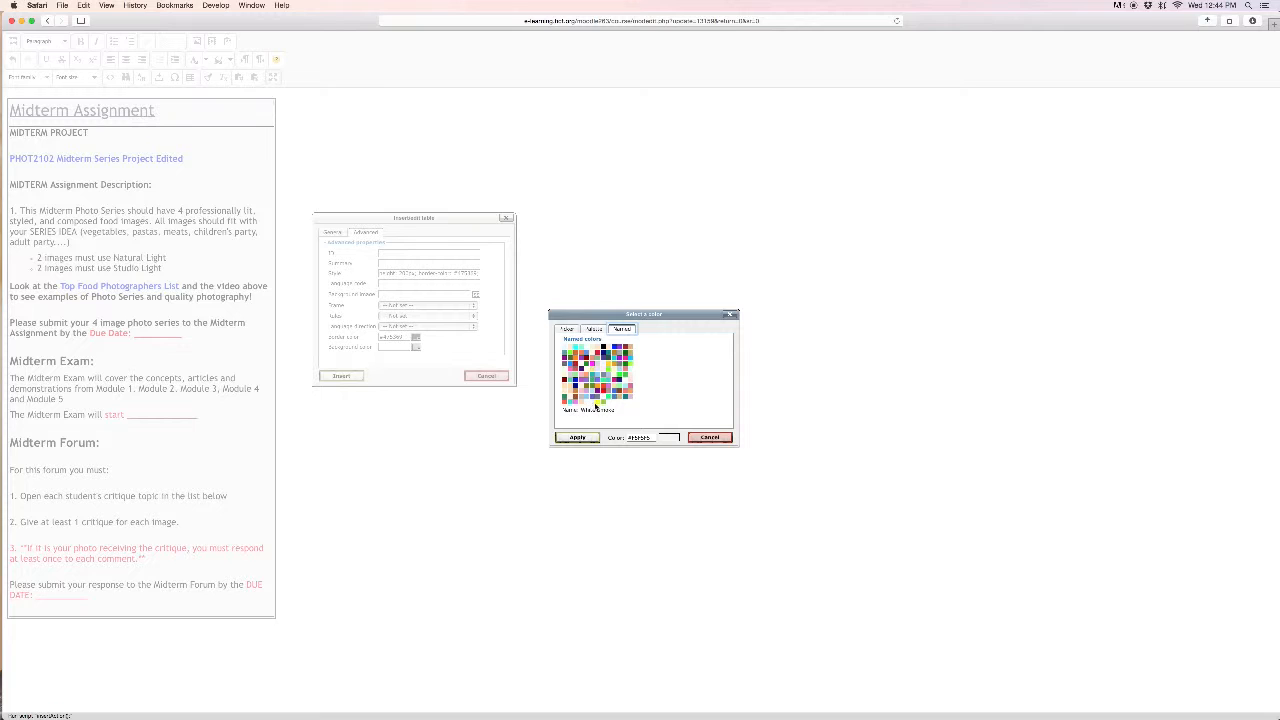
pyautogui.click(593, 405)
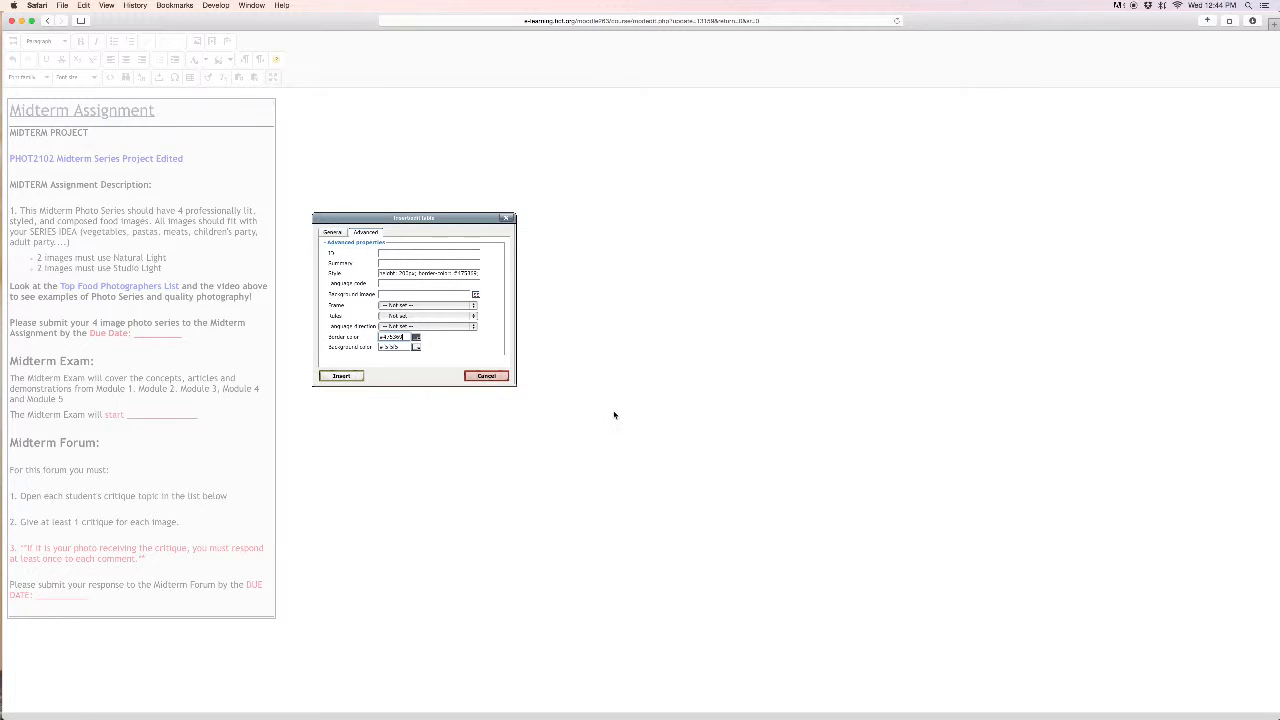
pyautogui.click(352, 377)
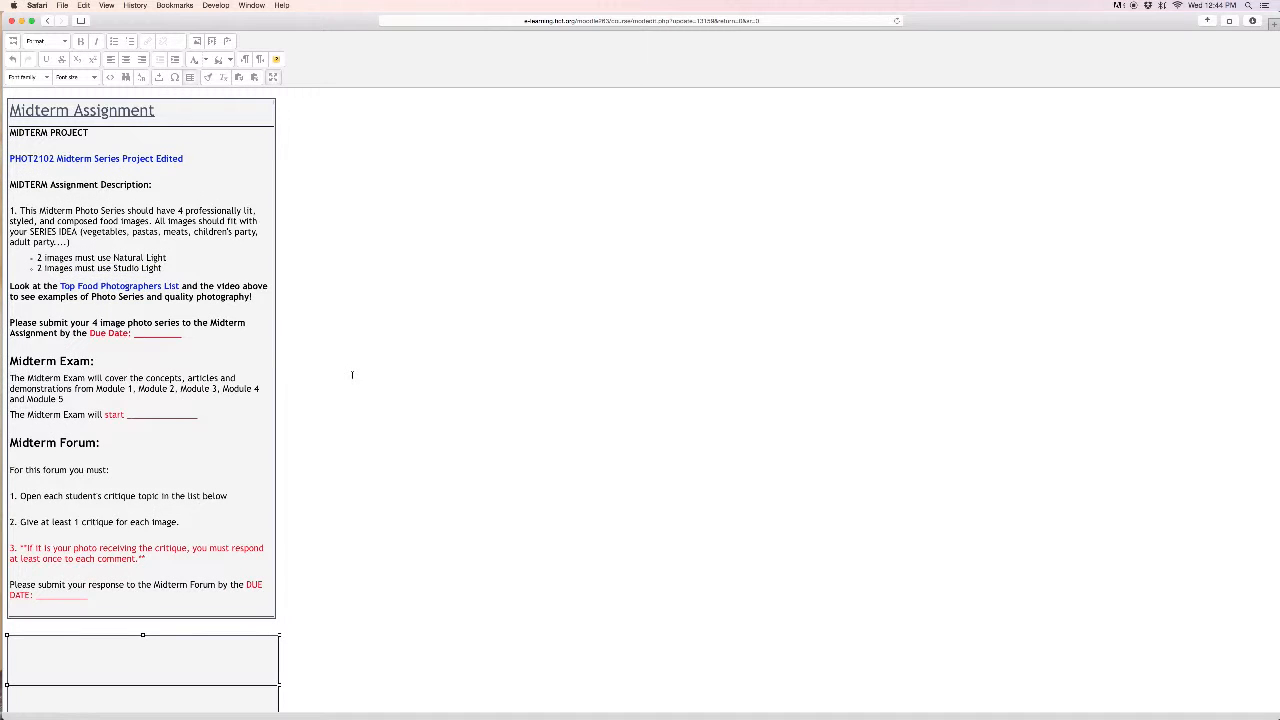
# - Resize the new empty table so its width matches the Midterm Assignment table above it
pyautogui.scroll(-2, 339, 535)
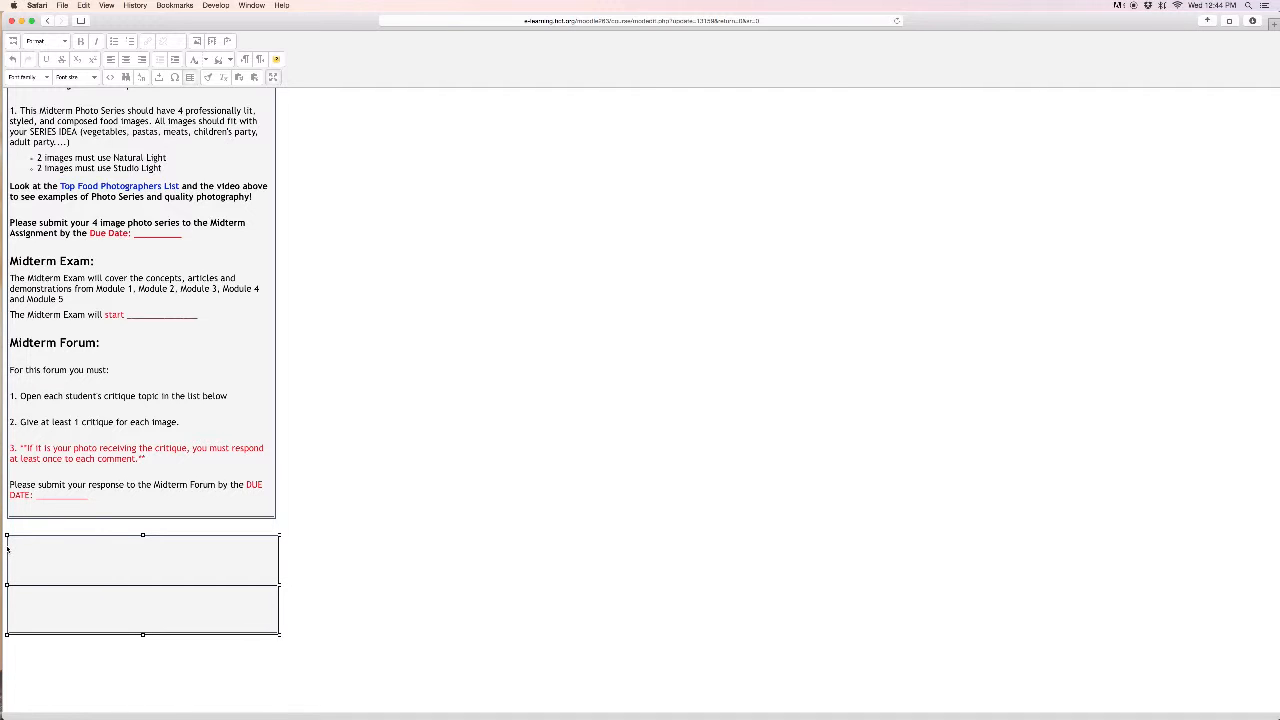
pyautogui.scroll(1, 42, 559)
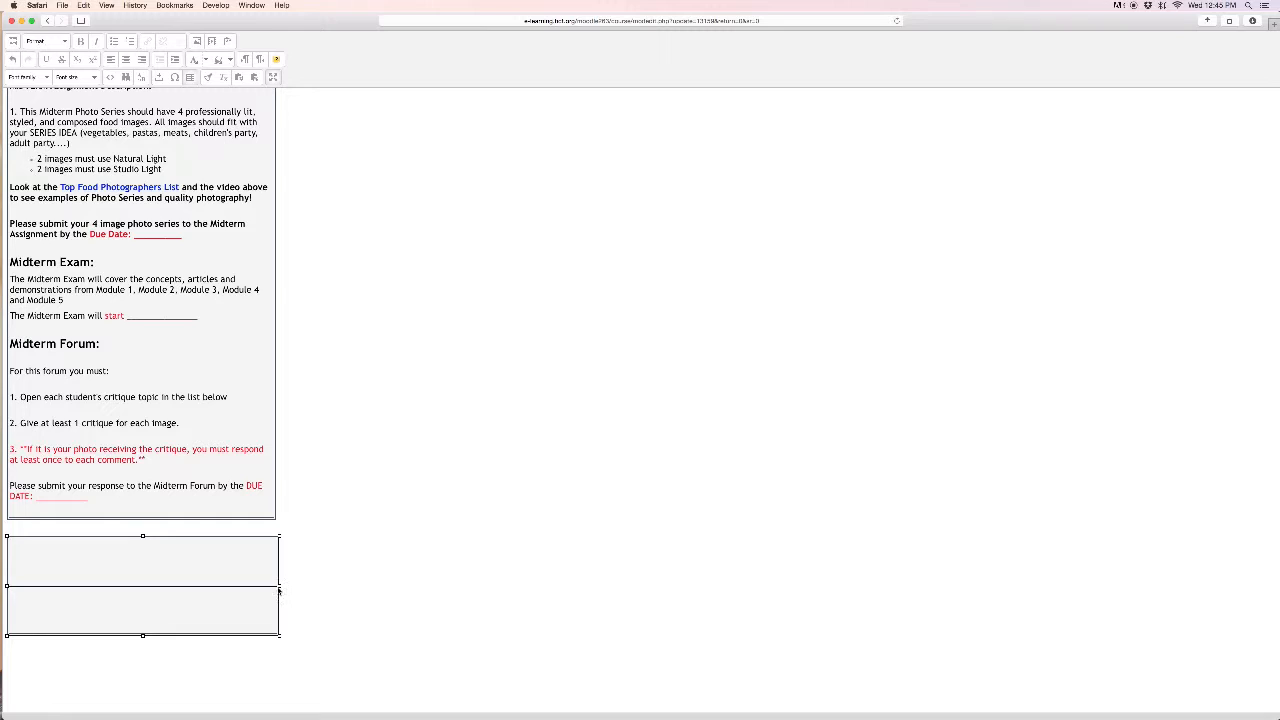
pyautogui.moveTo(278, 591); pyautogui.dragTo(721, 563)
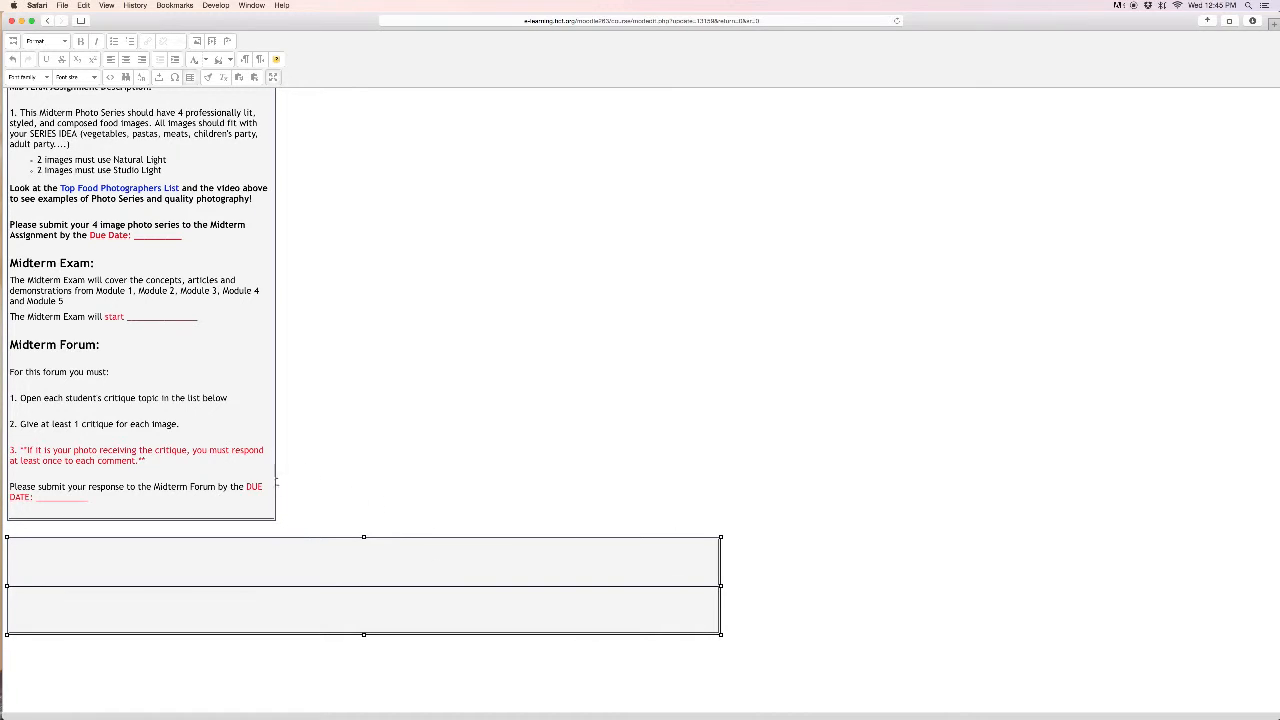
pyautogui.scroll(2, 481, 516)
pyautogui.scroll(-2, 481, 516)
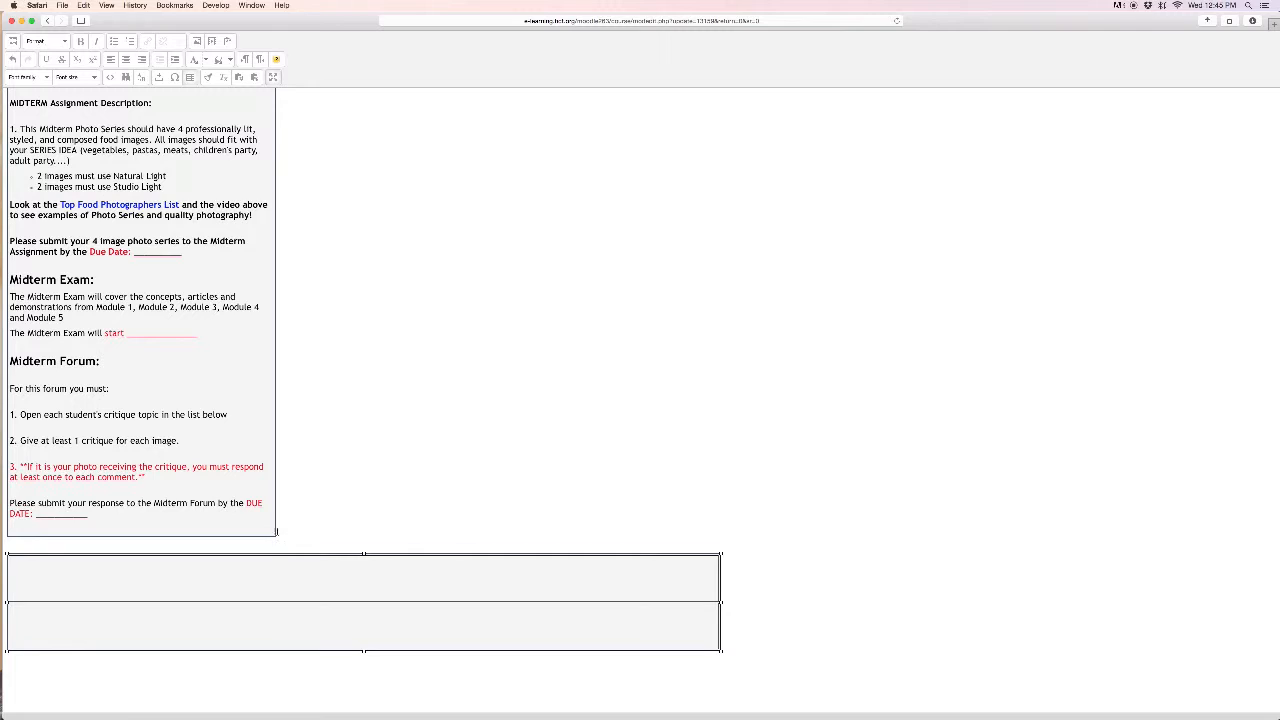
pyautogui.scroll(1, 721, 603)
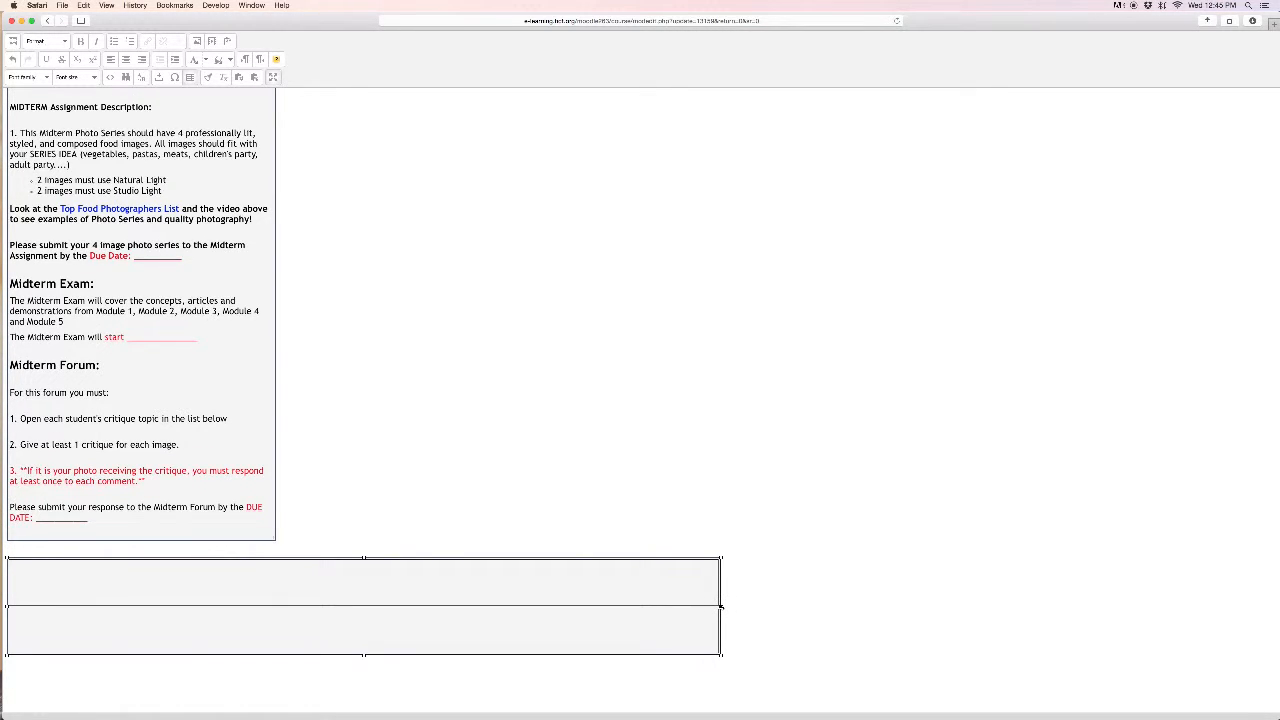
pyautogui.moveTo(721, 605); pyautogui.dragTo(277, 606)
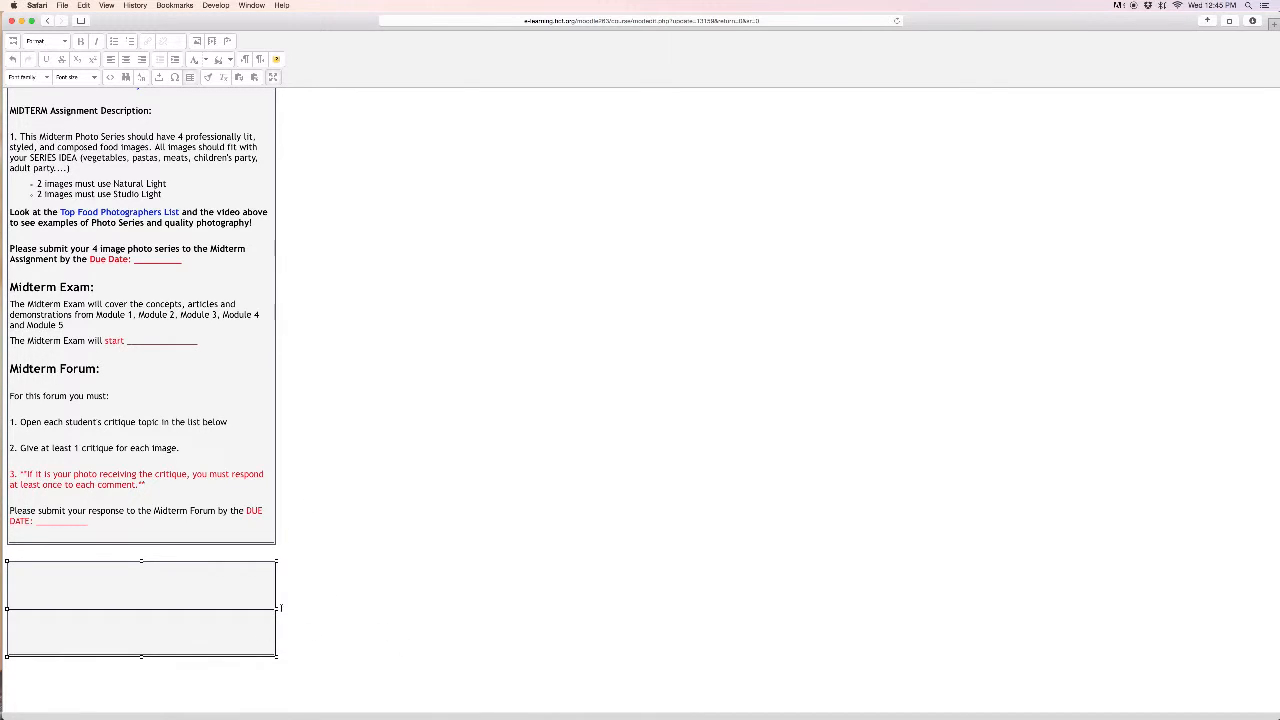
pyautogui.moveTo(278, 609); pyautogui.dragTo(277, 608)
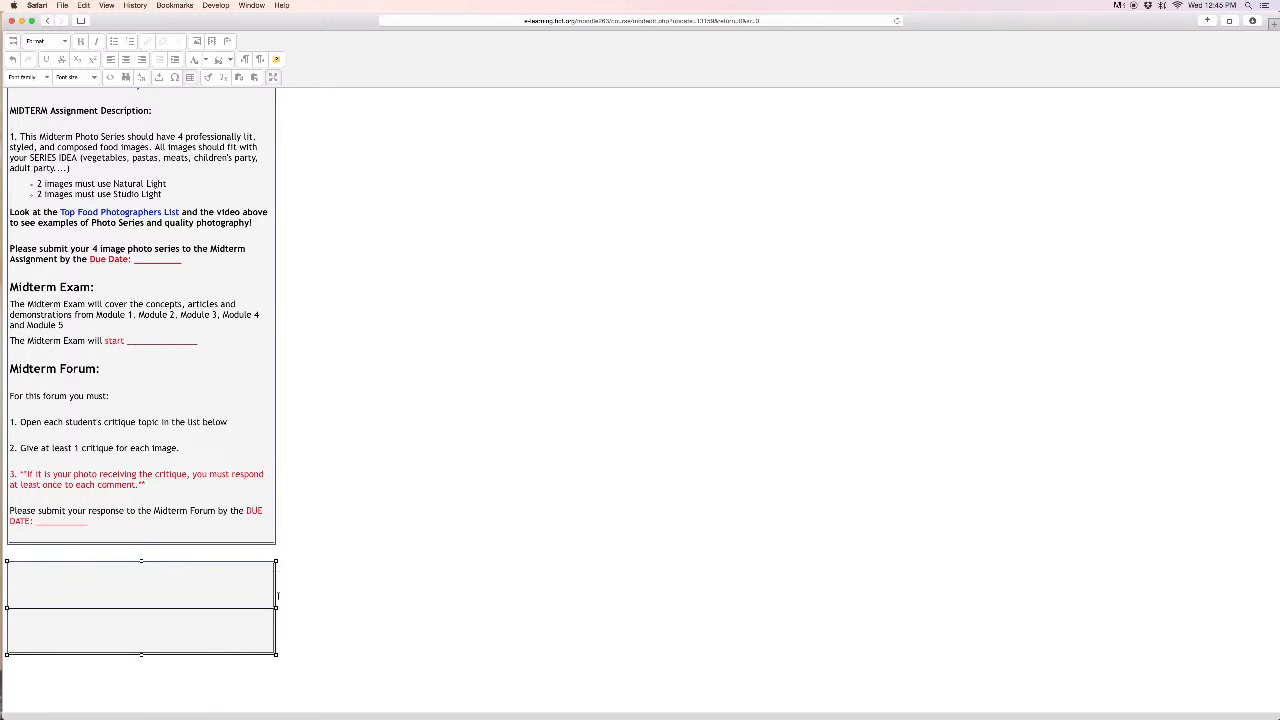
pyautogui.click(283, 594)
# - Enter the heading "Lecture" in the new table's upper cell and set its font size to 5 (18pt)
pyautogui.click(60, 590)
pyautogui.moveTo(48, 584); pyautogui.dragTo(12, 588)
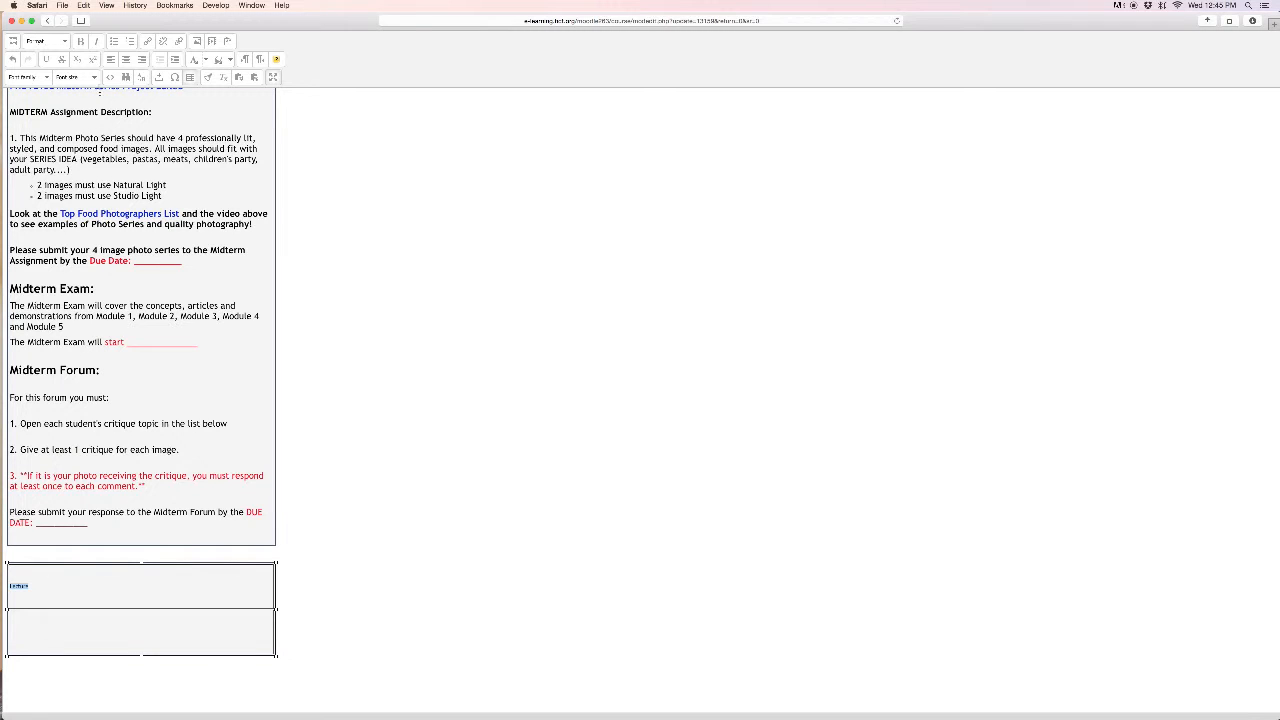
pyautogui.click(94, 77)
pyautogui.scroll(-1, 72, 148)
pyautogui.click(60, 141)
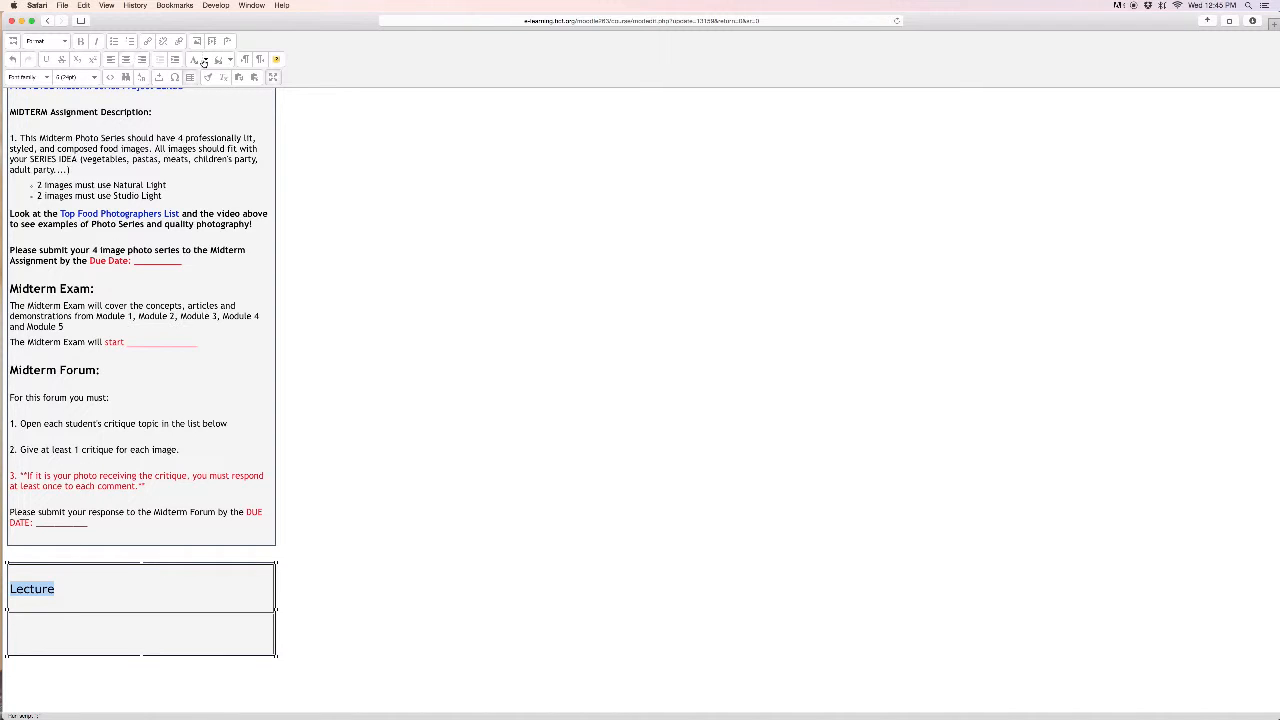
# - Color the "Lecture" heading dark blue and underline it
pyautogui.click(205, 62)
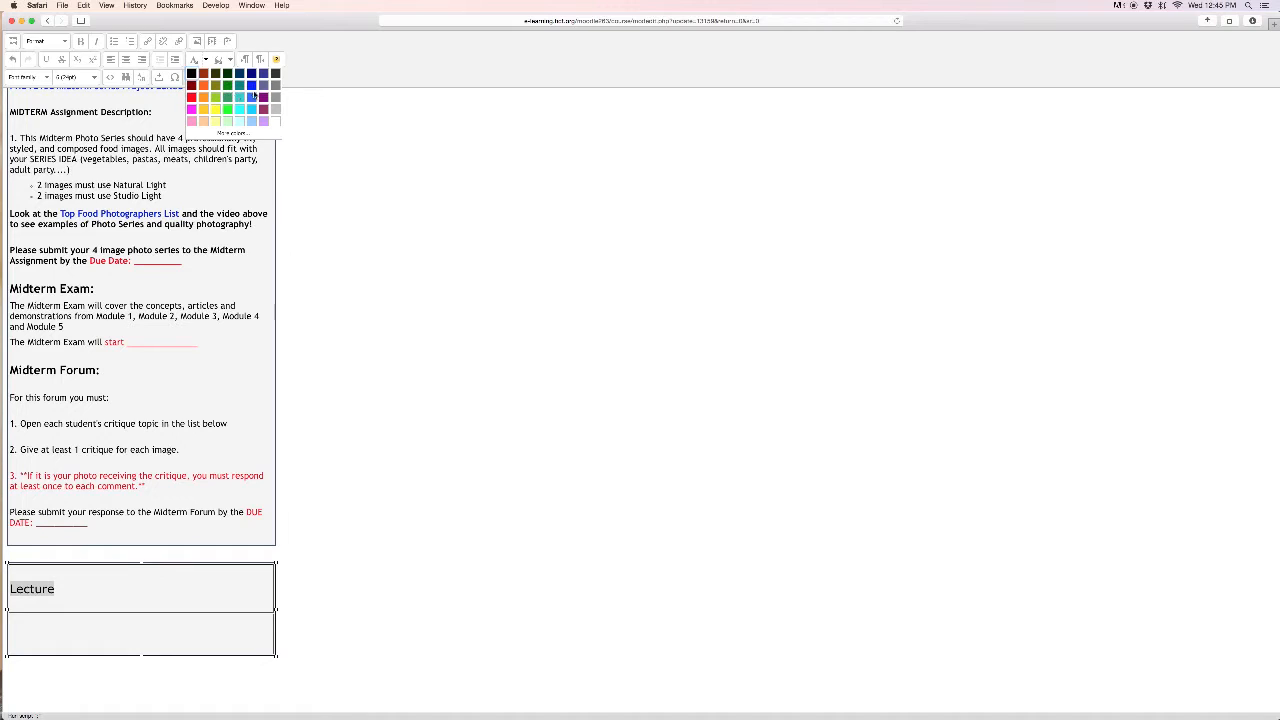
pyautogui.click(239, 75)
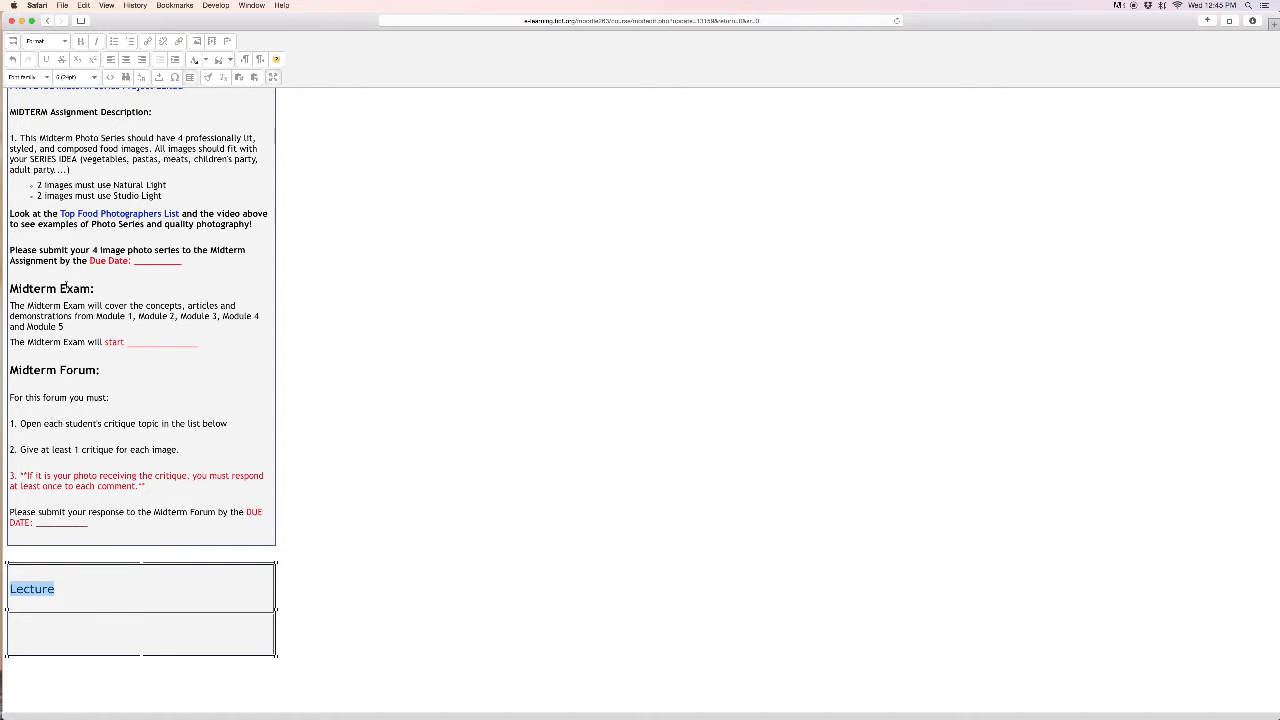
pyautogui.click(46, 59)
# - Enter "Please view the video below" in the table's lower cell, followed by a new line
pyautogui.click(78, 623)
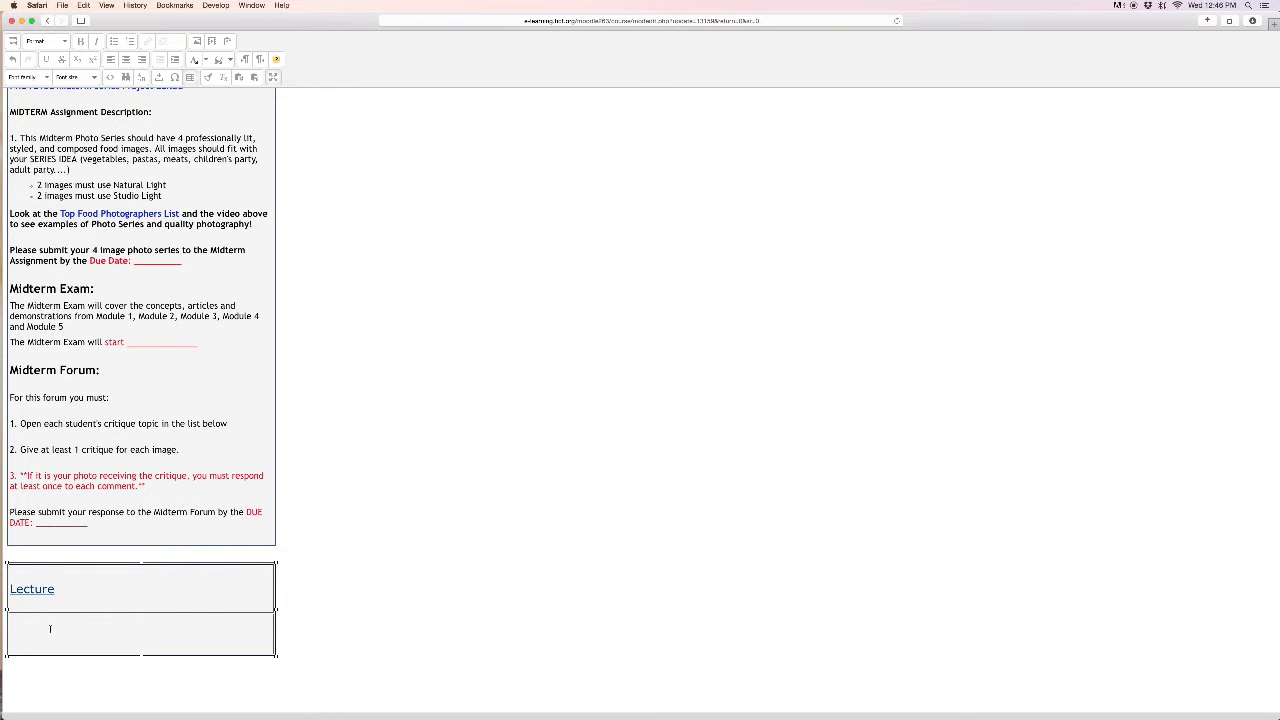
pyautogui.scroll(2, 105, 358)
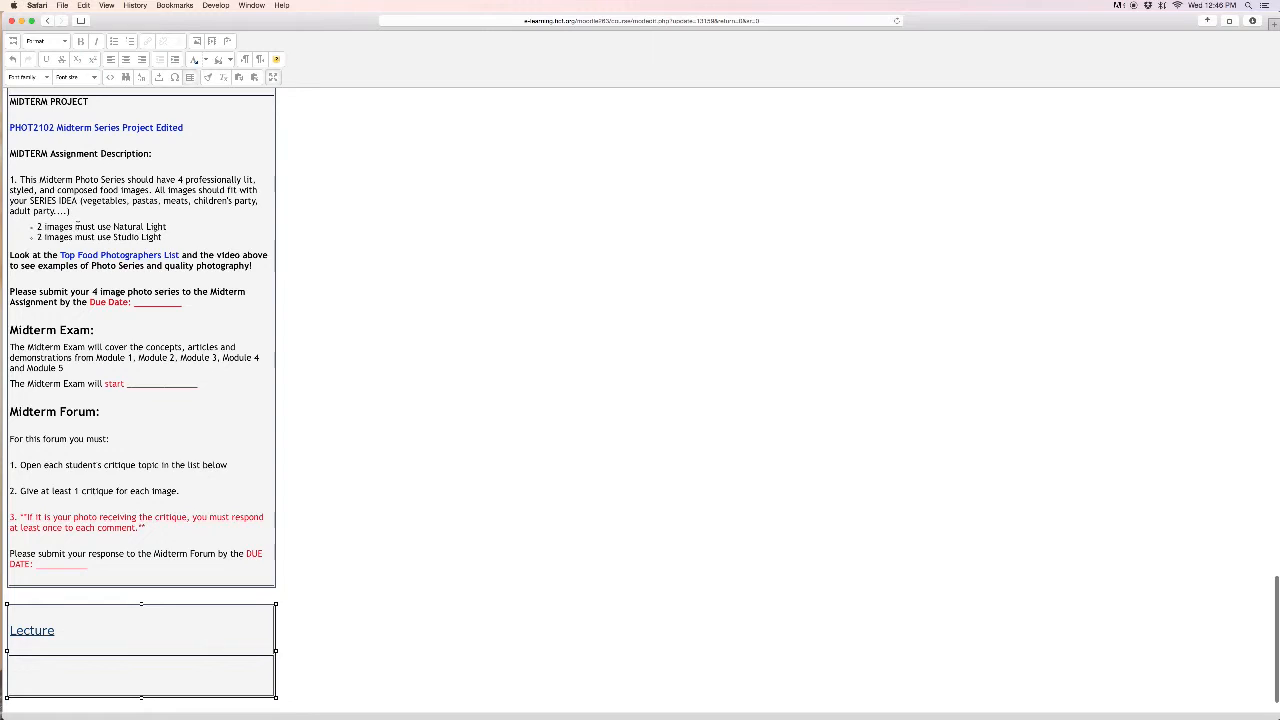
pyautogui.scroll(-1, 34, 677)
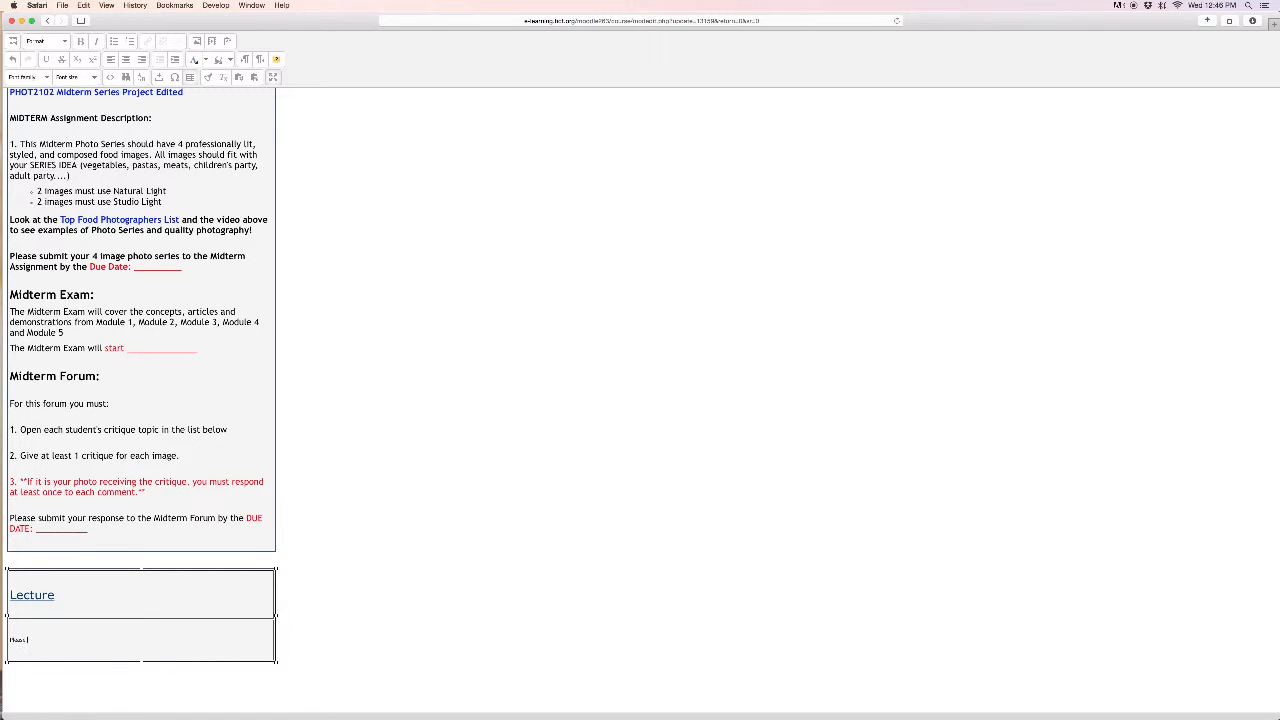
pyautogui.write('w the video below')
pyautogui.press('Return')
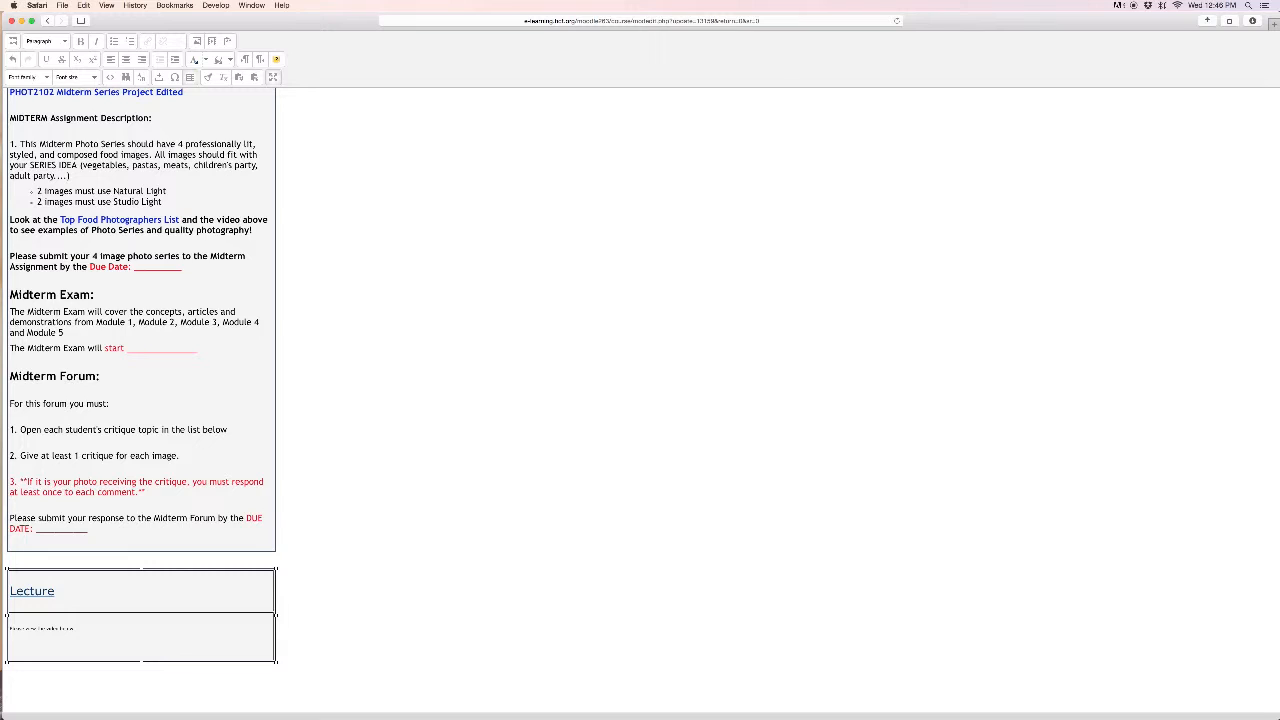
# - Set the font size of "Please view the video below" to 3 (12pt)
pyautogui.moveTo(94, 627); pyautogui.dragTo(11, 629)
pyautogui.click(94, 77)
pyautogui.click(100, 118)
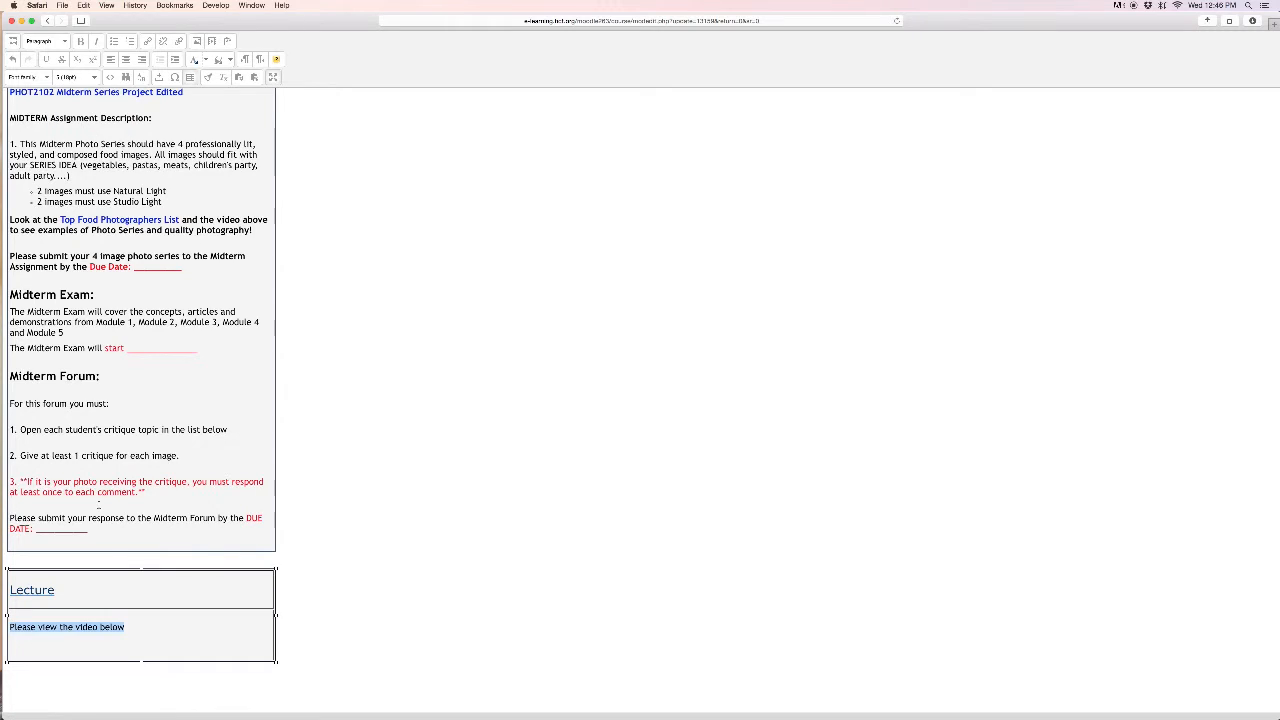
pyautogui.click(135, 633)
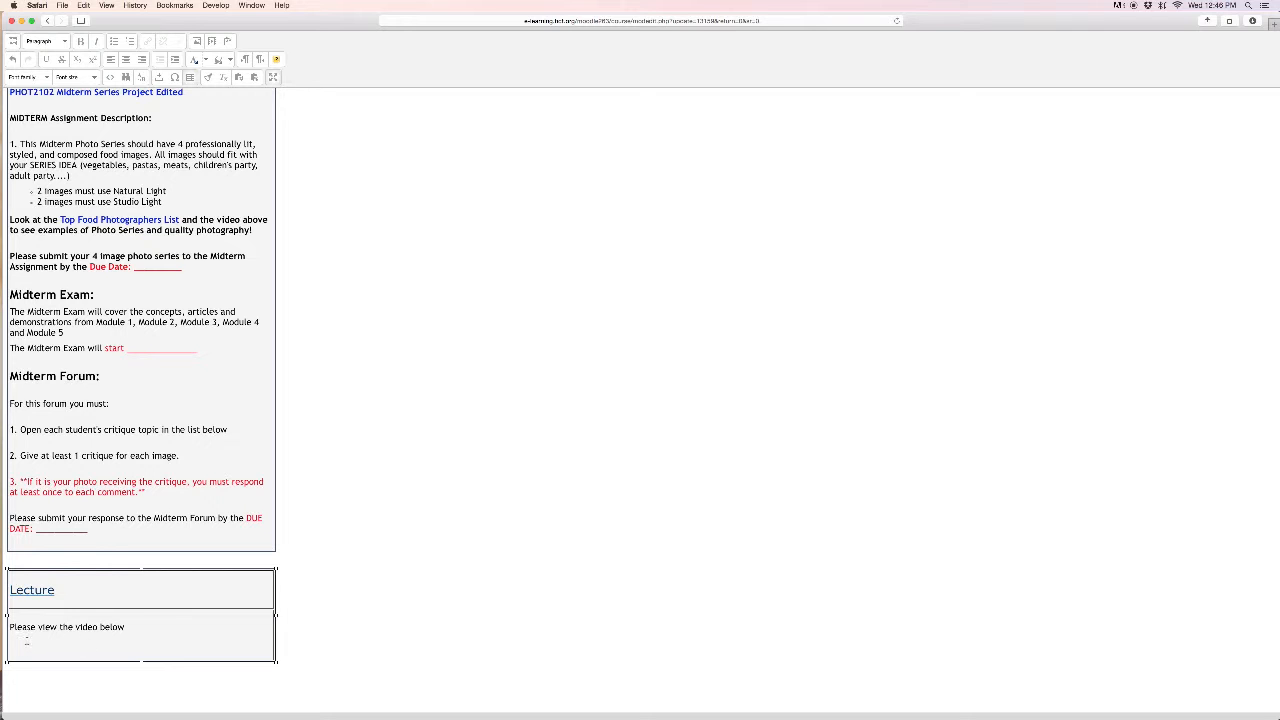
pyautogui.scroll(15, 152, 522)
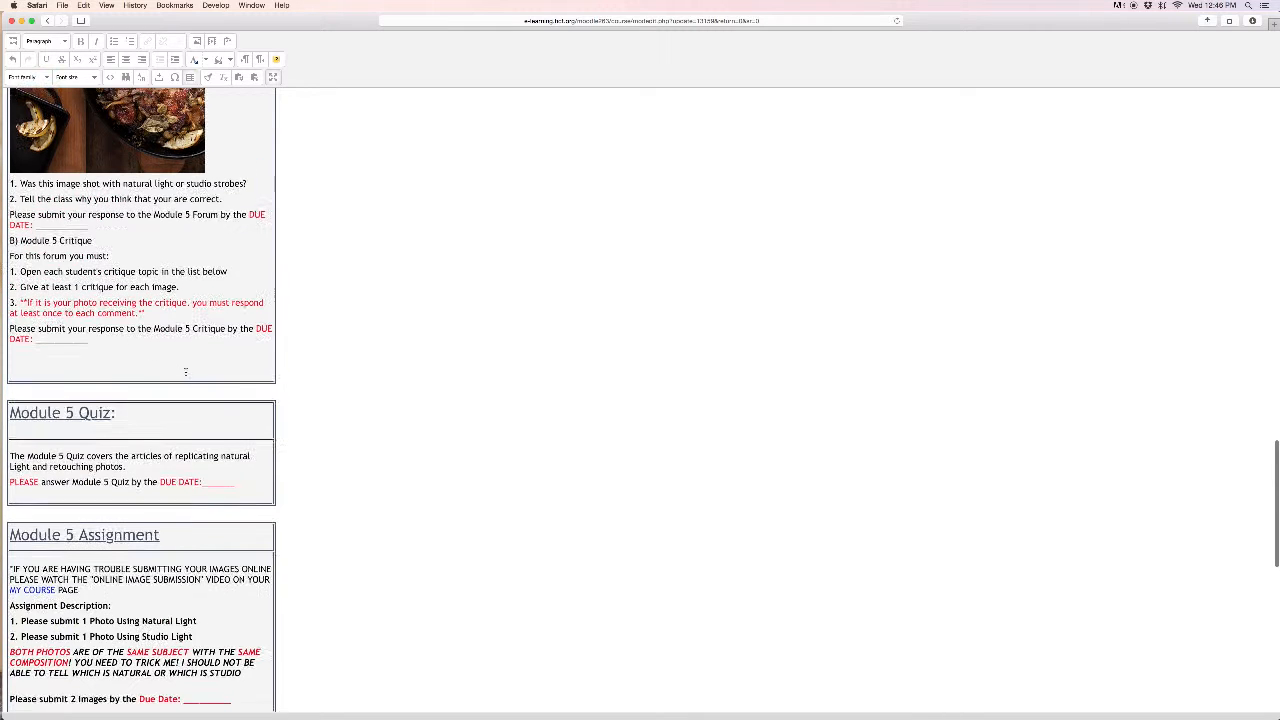
pyautogui.scroll(3, 185, 375)
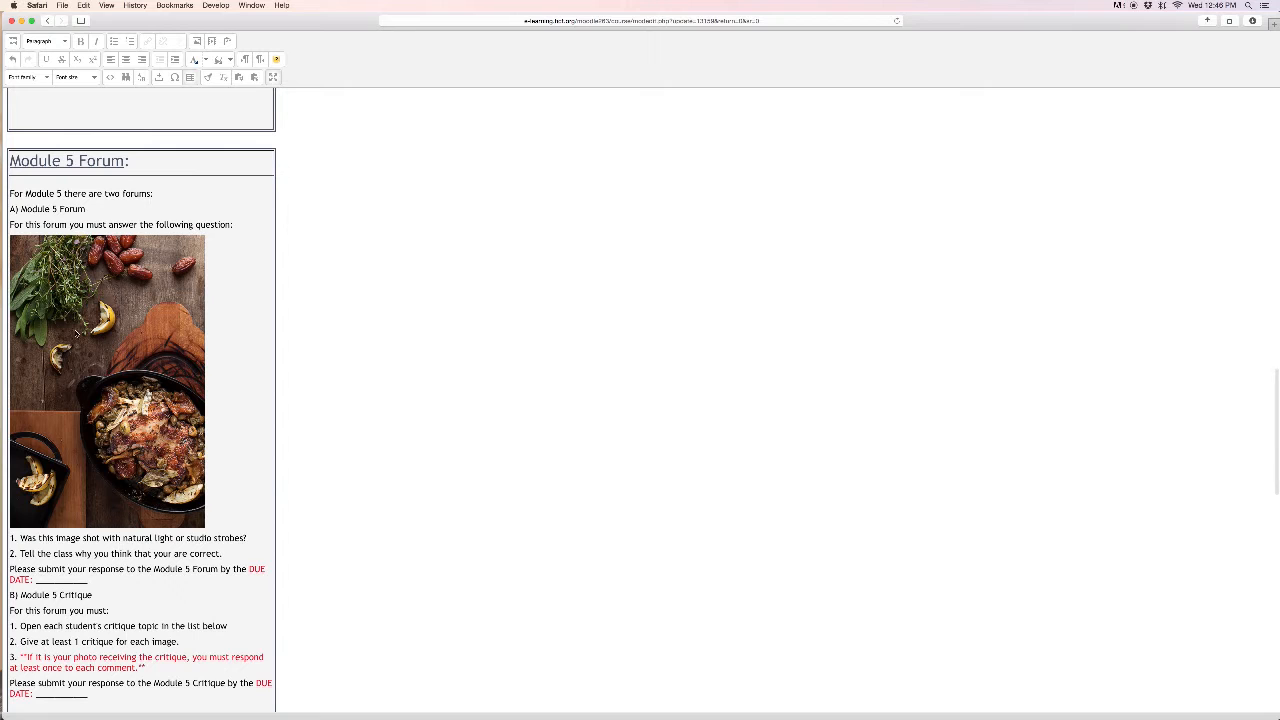
pyautogui.scroll(-18, 123, 399)
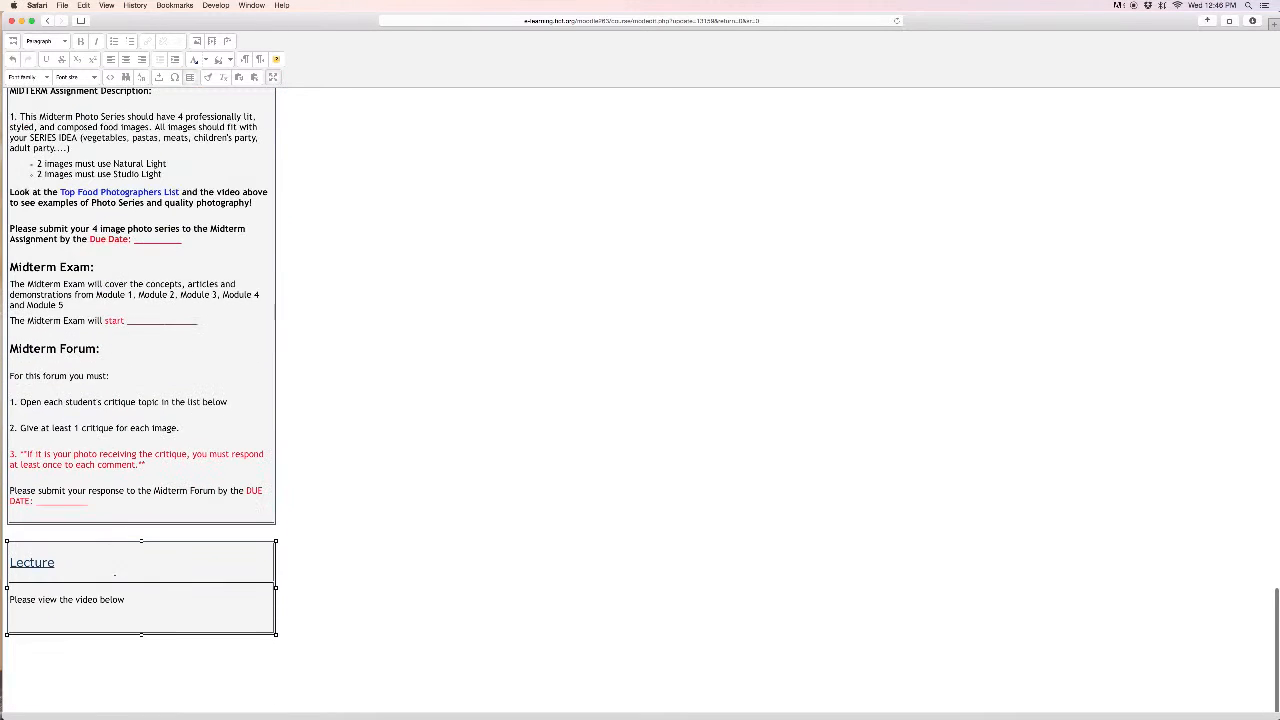
pyautogui.click(198, 44)
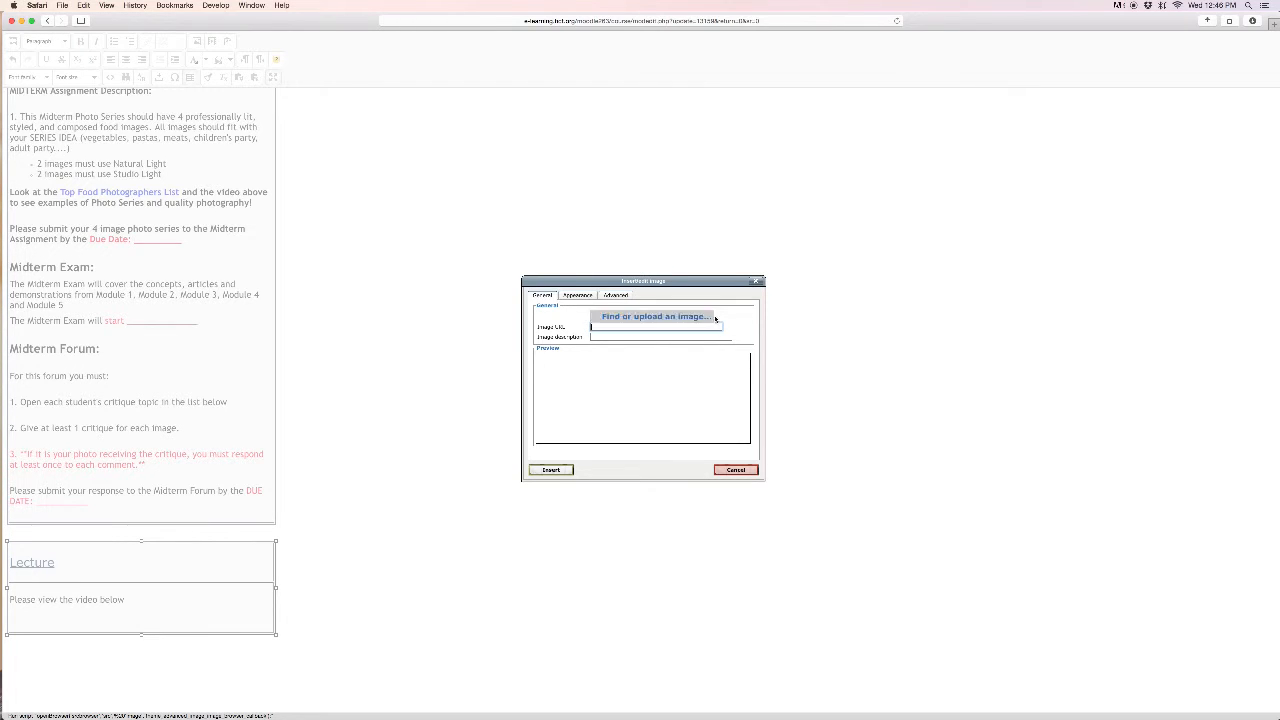
pyautogui.click(756, 281)
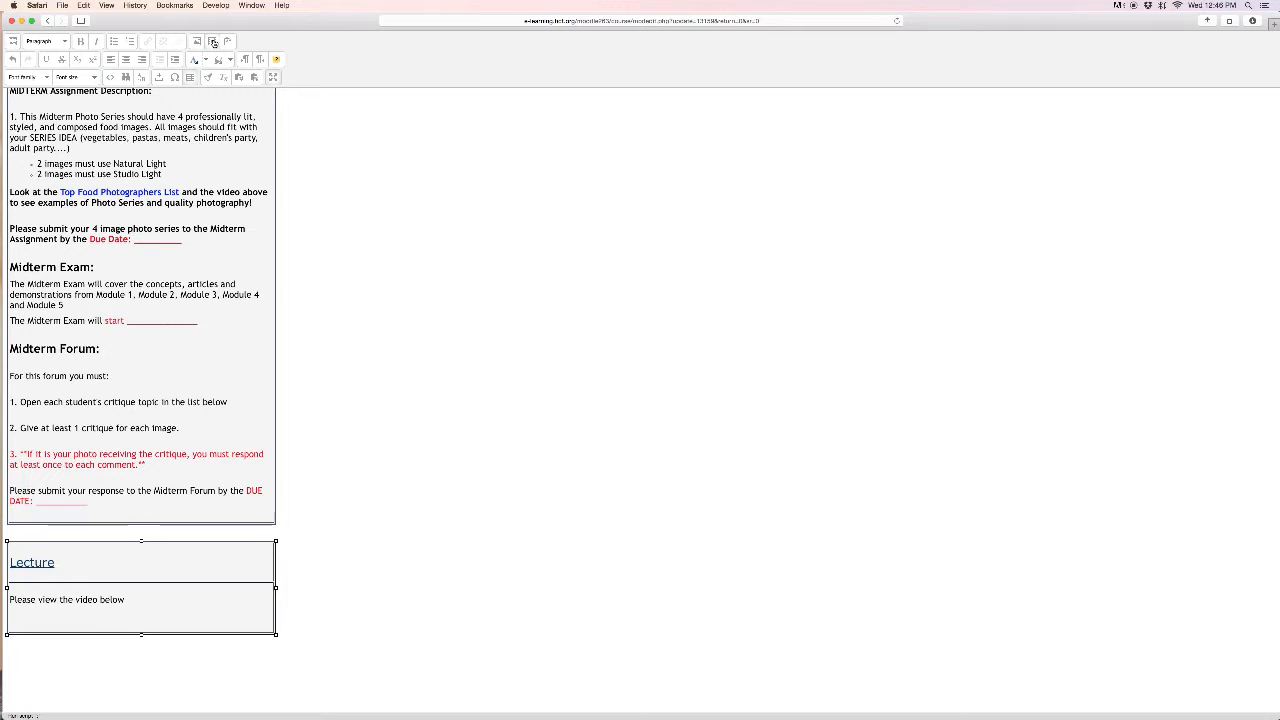
pyautogui.click(254, 77)
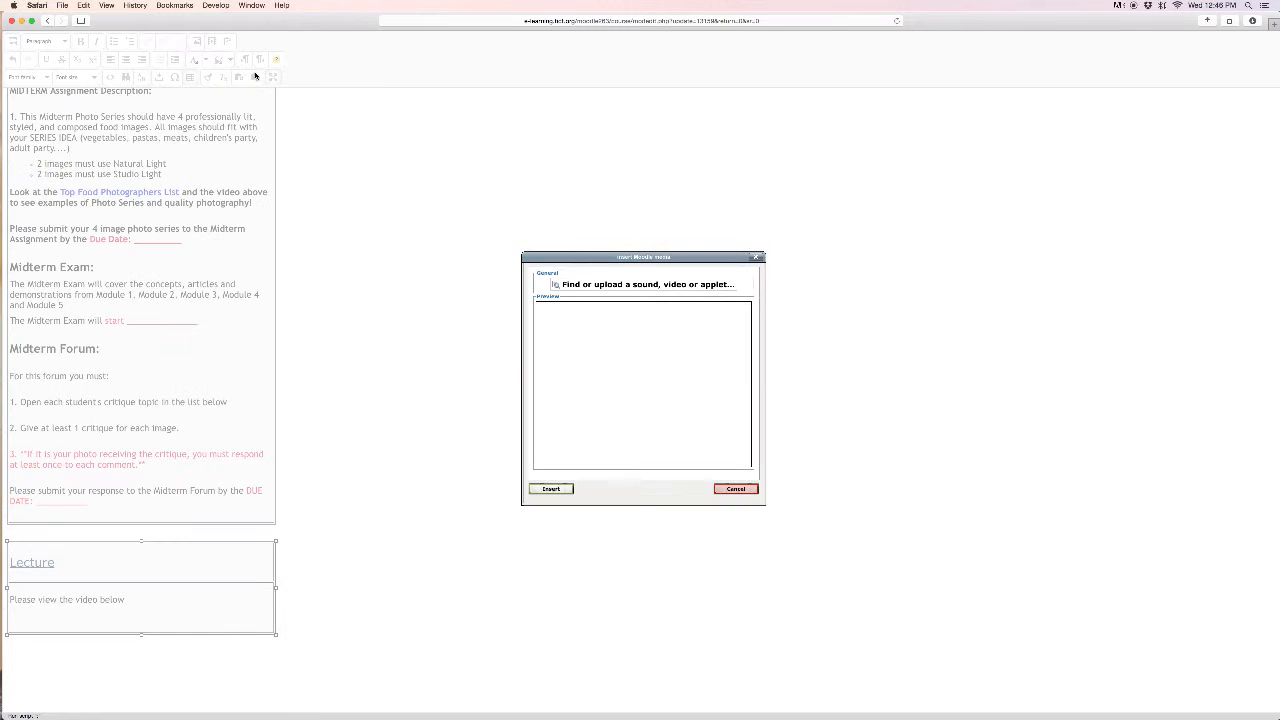
pyautogui.click(615, 285)
pyautogui.click(462, 357)
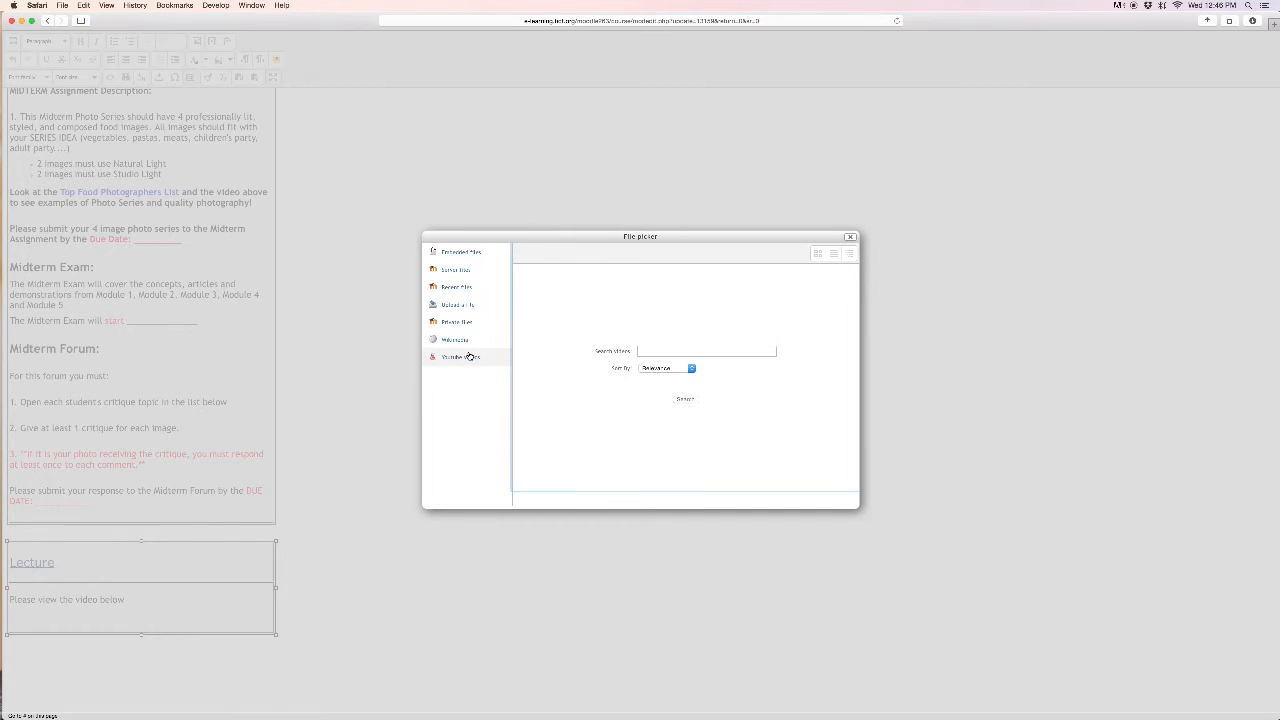
pyautogui.click(850, 238)
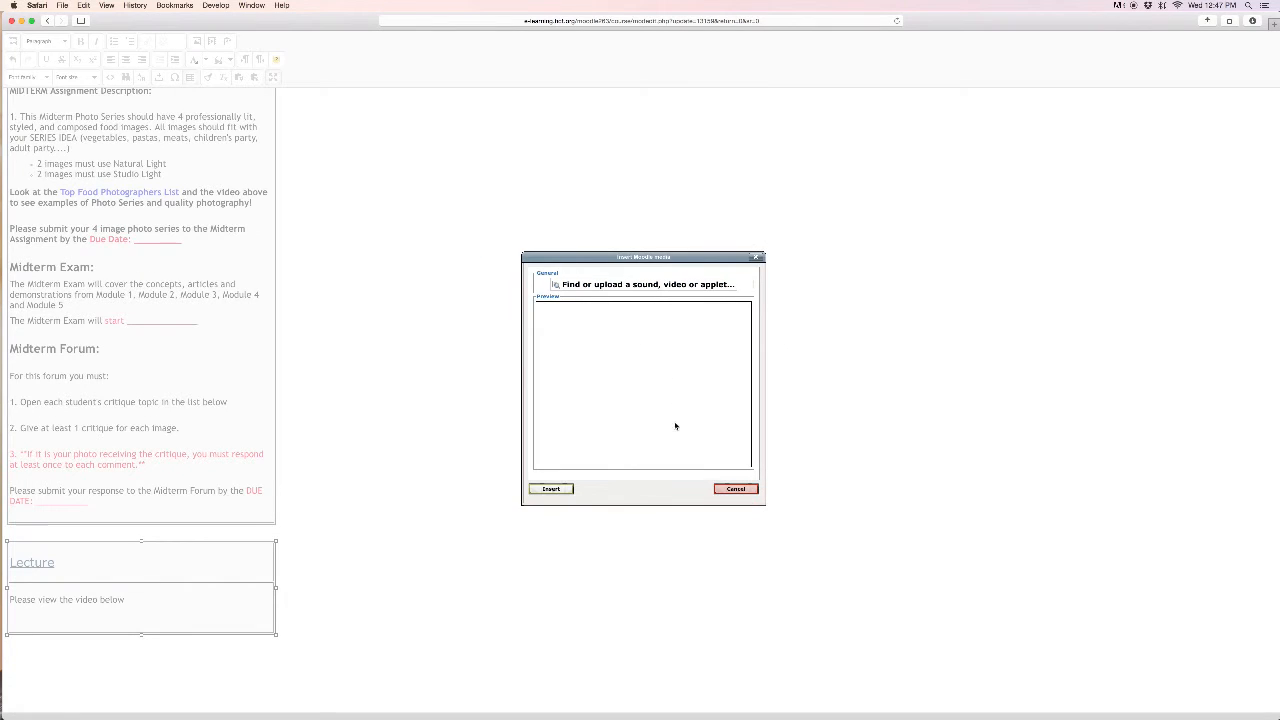
pyautogui.click(733, 489)
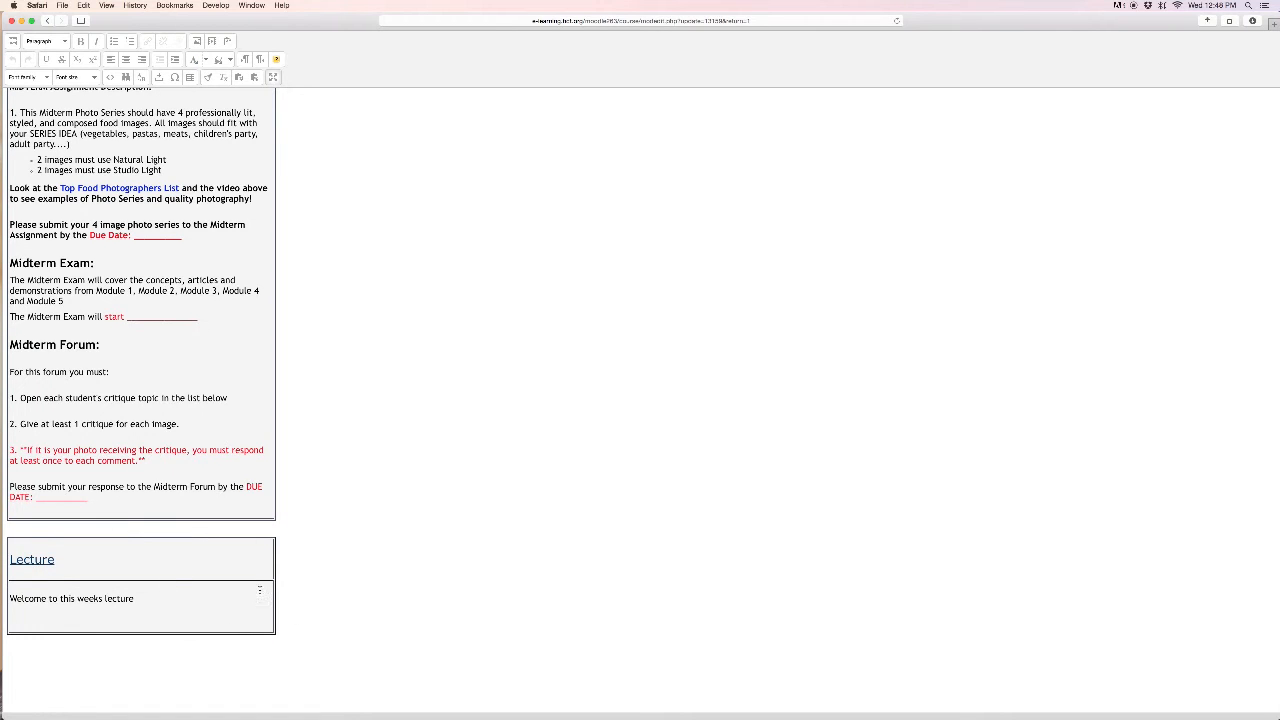
# - Leave full-screen editing, save the Module 5 page and display it to check the Lecture table at its end
pyautogui.scroll(-10, 297, 563)
pyautogui.scroll(3, 309, 146)
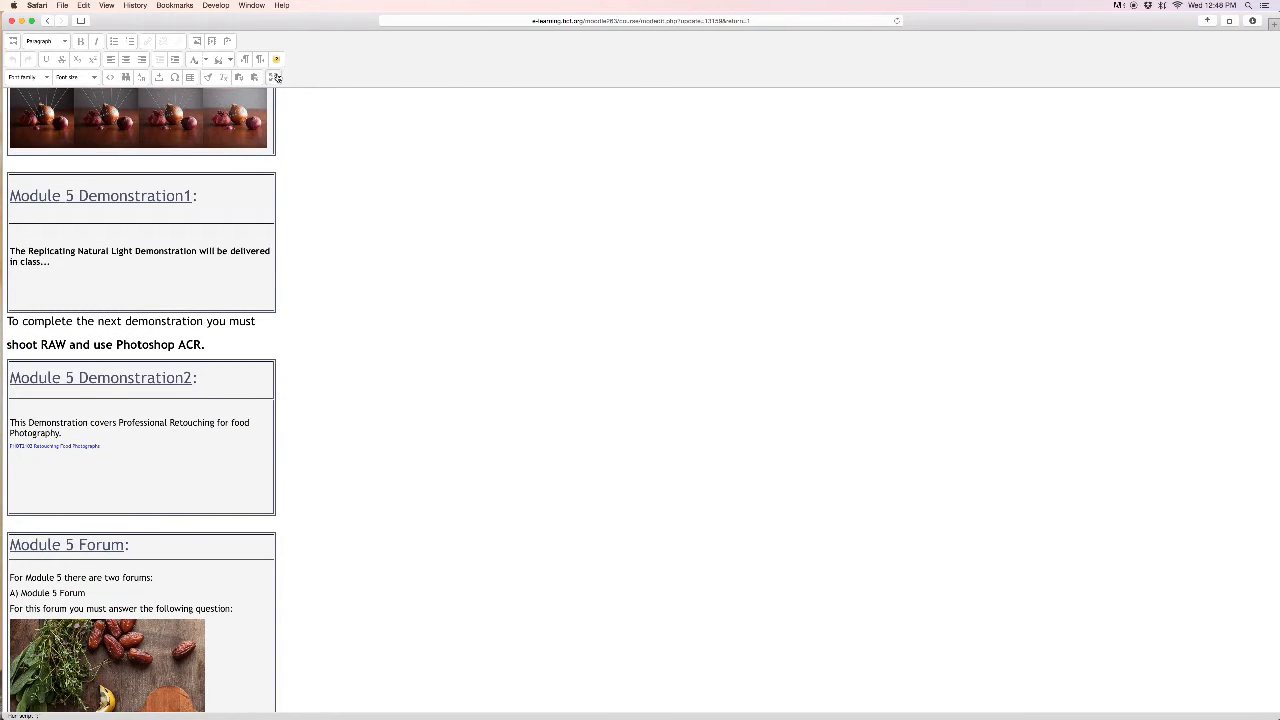
pyautogui.click(273, 77)
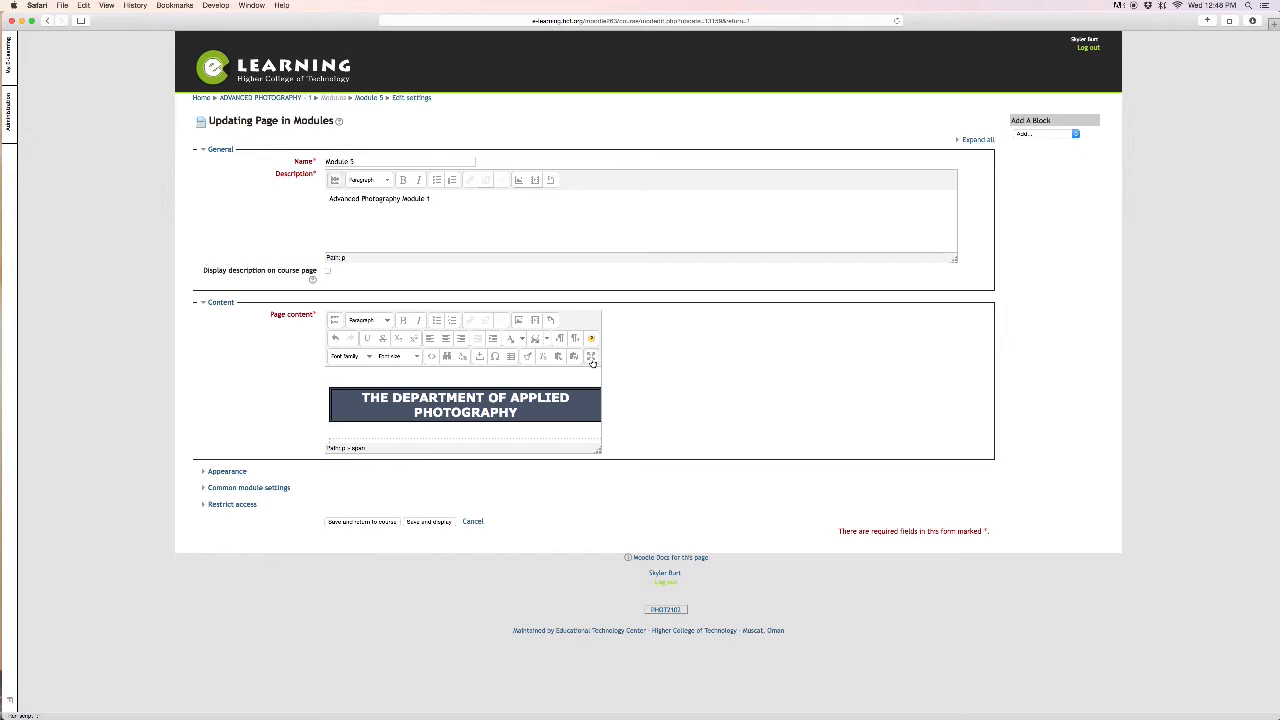
pyautogui.click(430, 522)
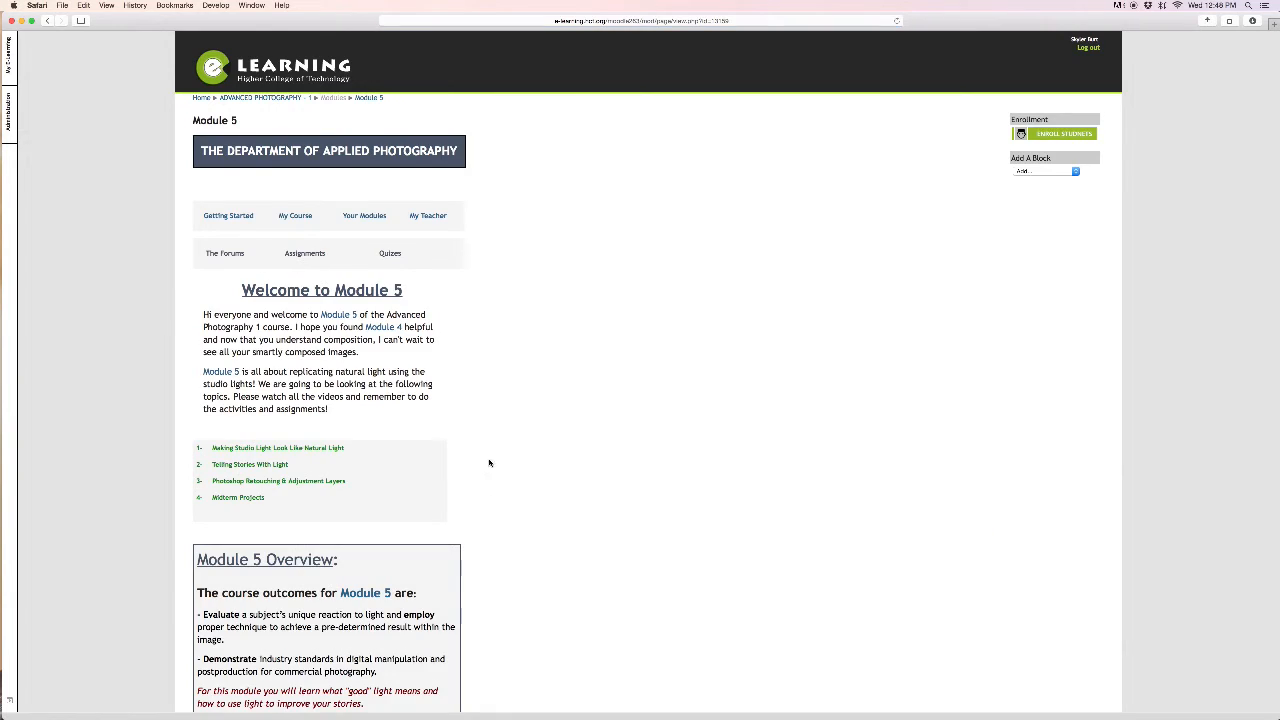
pyautogui.scroll(-10, 474, 290)
pyautogui.scroll(-15, 477, 340)
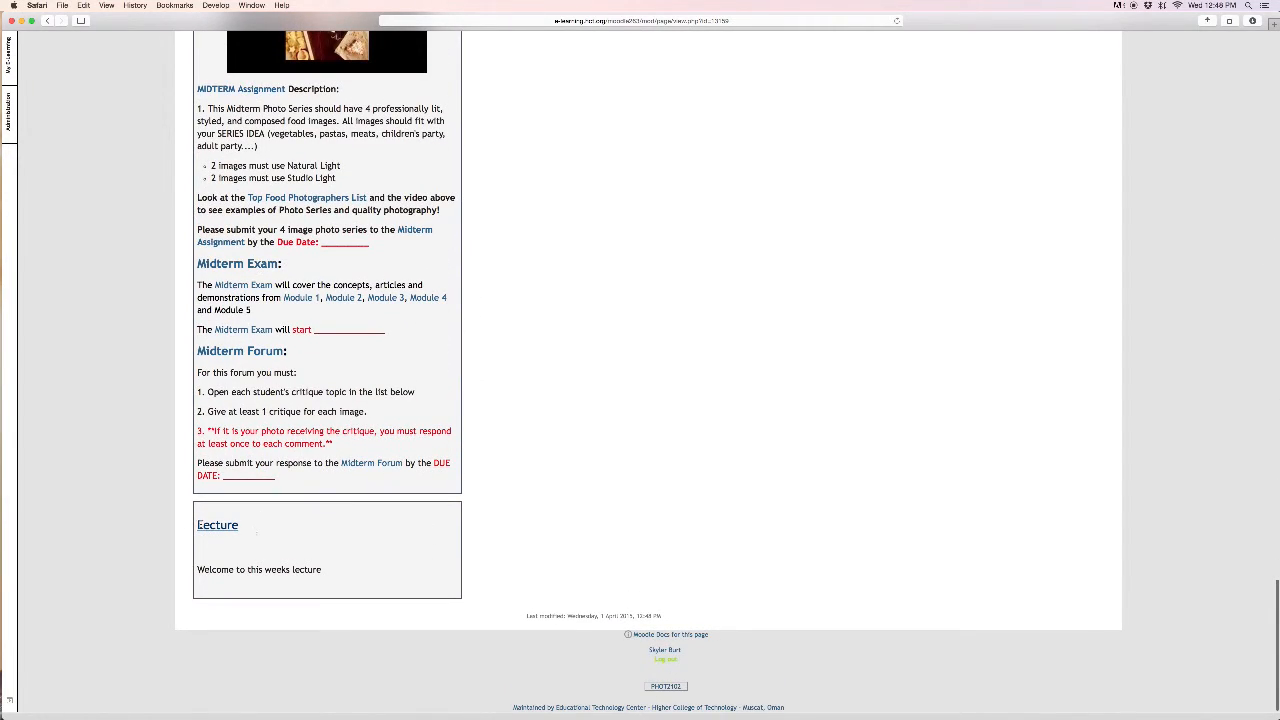
pyautogui.scroll(5, 314, 531)
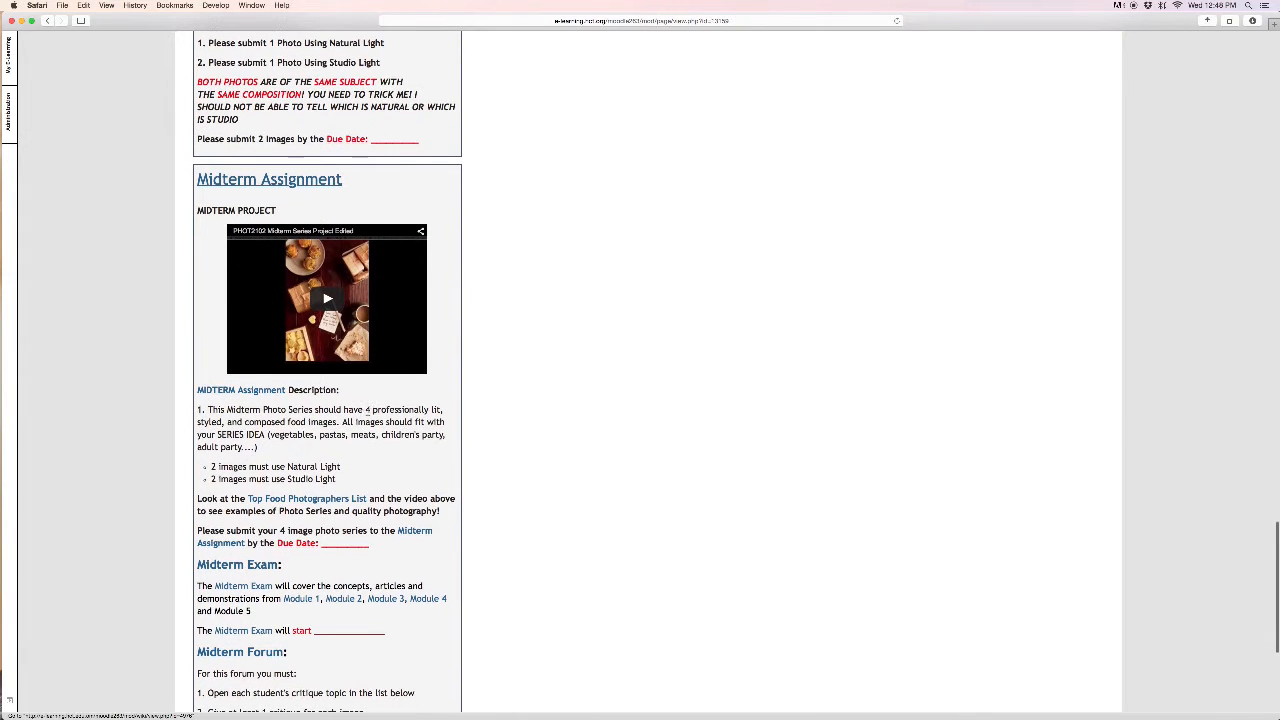
pyautogui.scroll(-5, 237, 539)
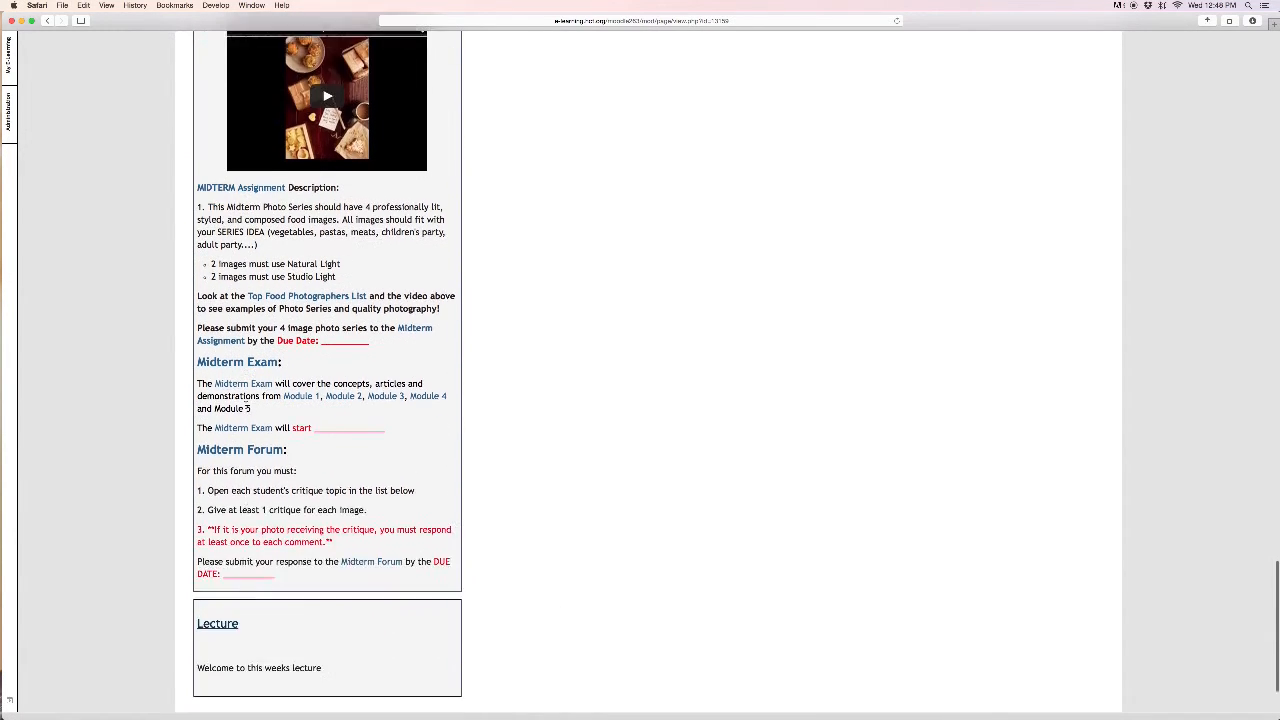